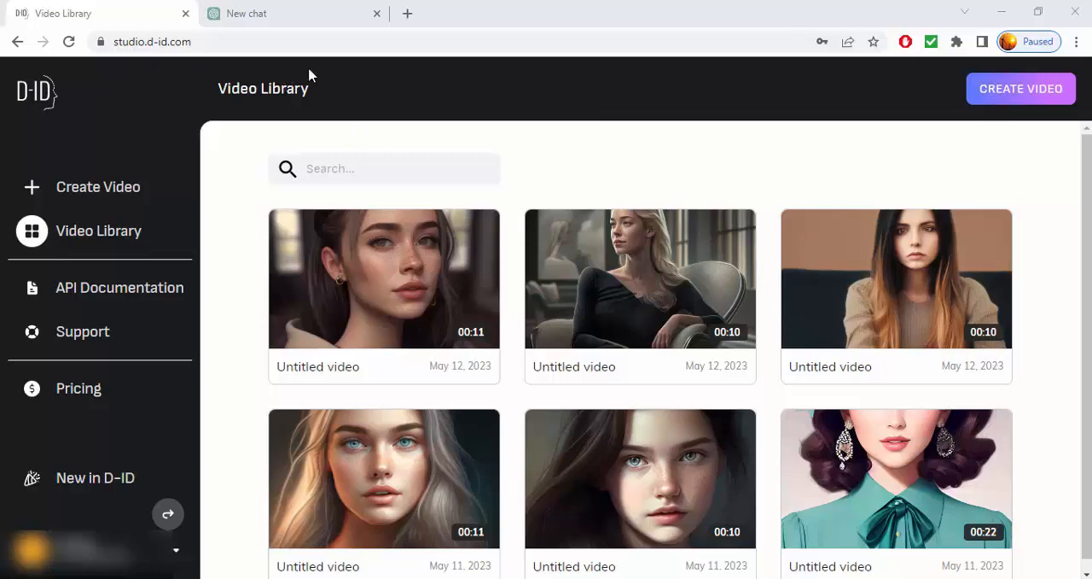
Open Pinterest in a new browser tab and browse the portrait images in the home feed
left_click(407, 14)
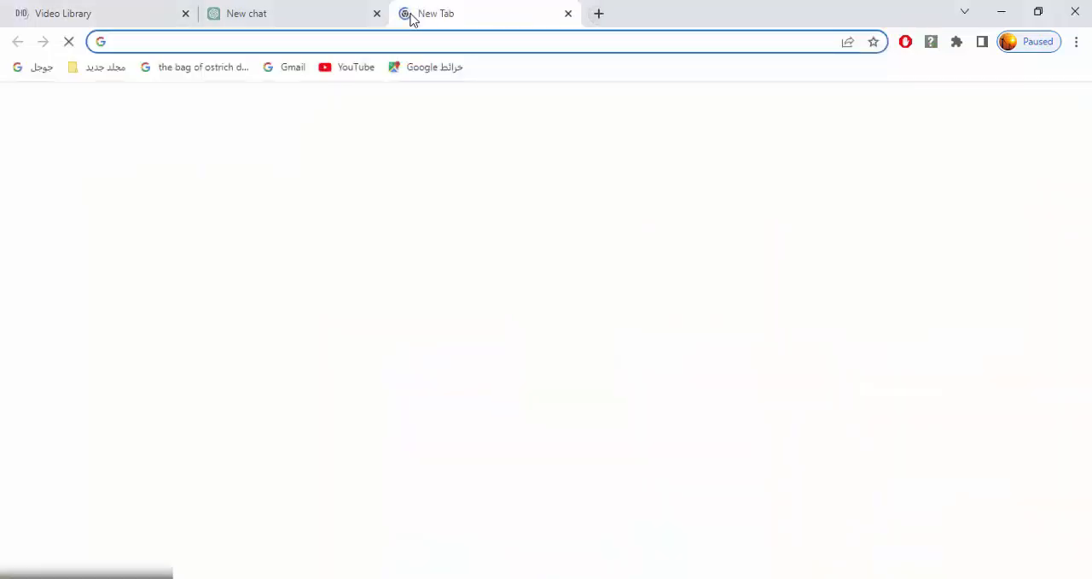
type("pi")
key("Return")
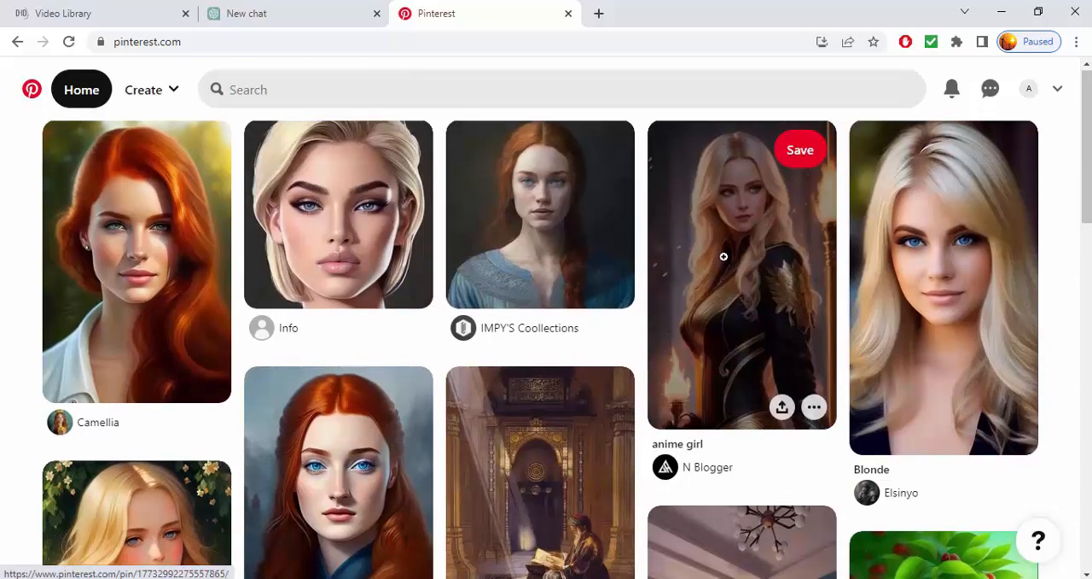
scroll(704, 253, "down", 5)
scroll(723, 256, "down", 8)
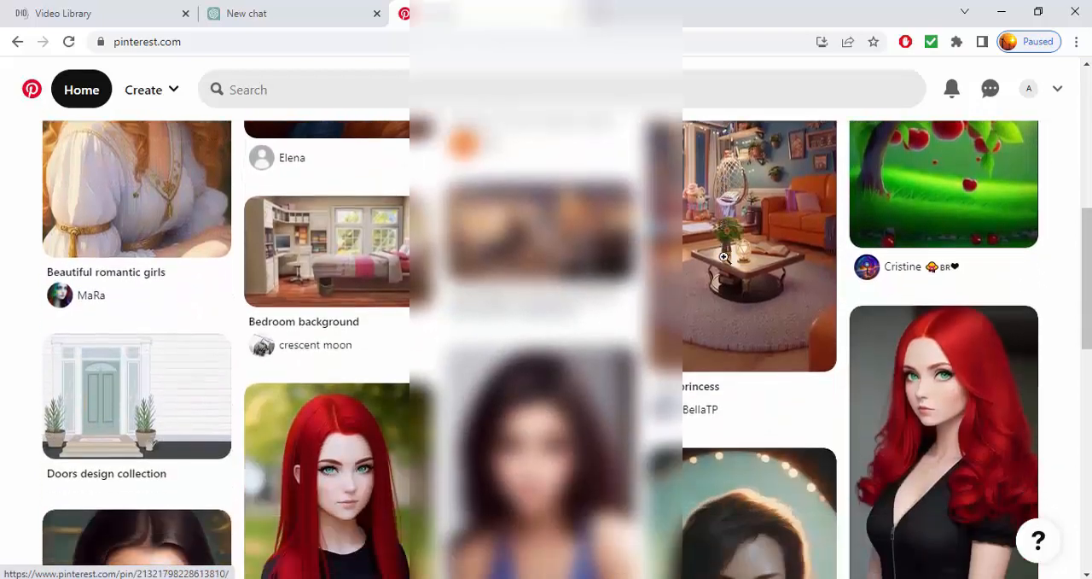
scroll(724, 256, "down", 6)
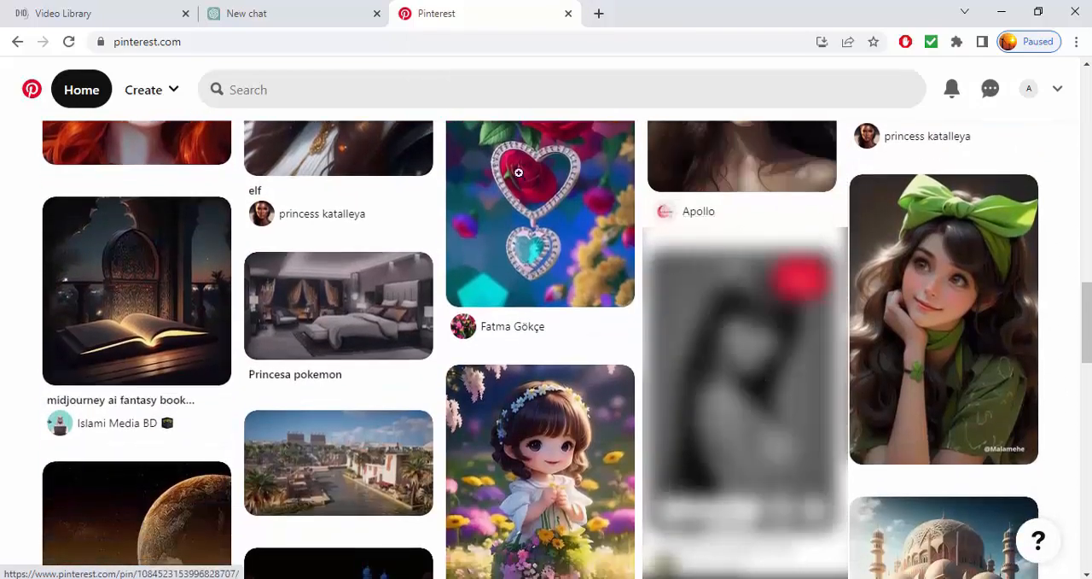
Search Pinterest for "male character inspiration"
left_click(359, 93)
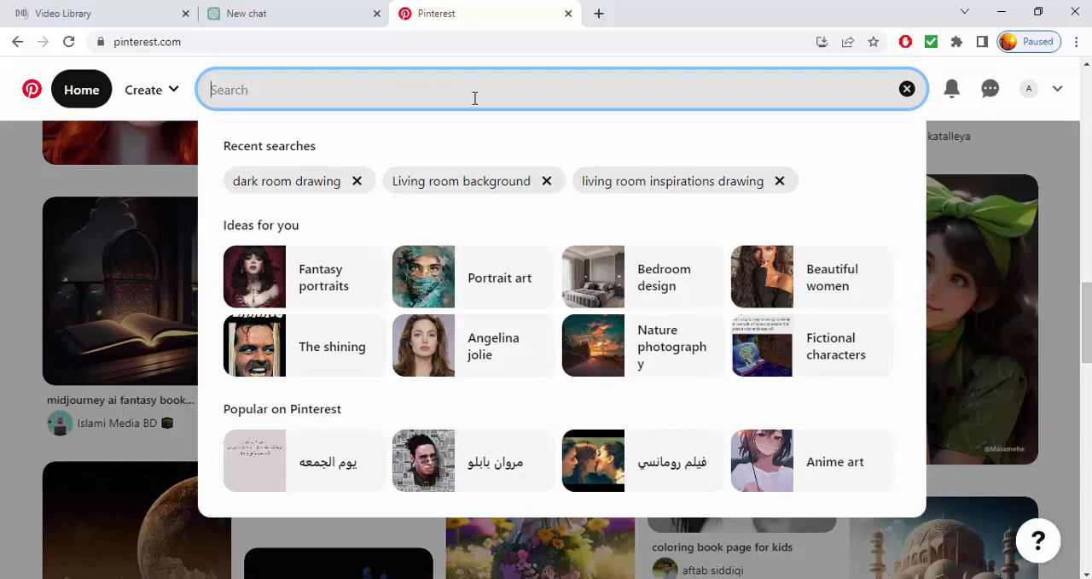
type("male")
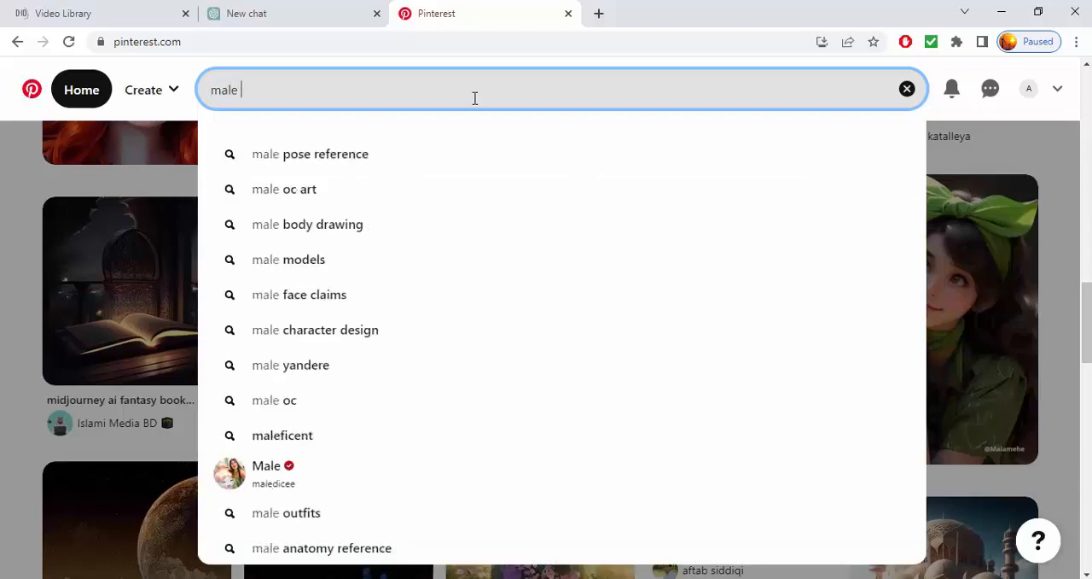
type(" charac")
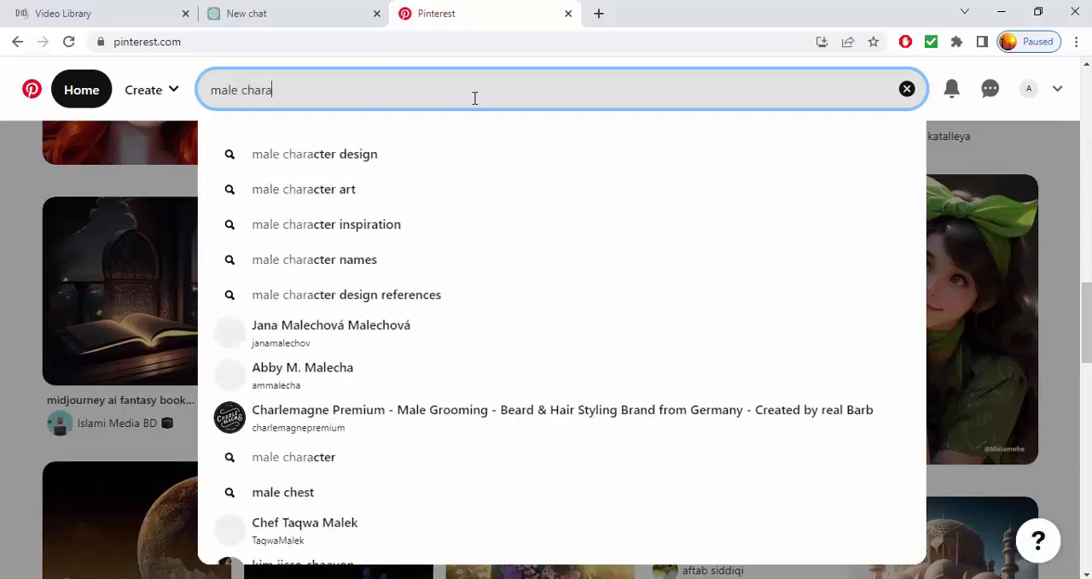
key("Down")
key("Down")
key("Down")
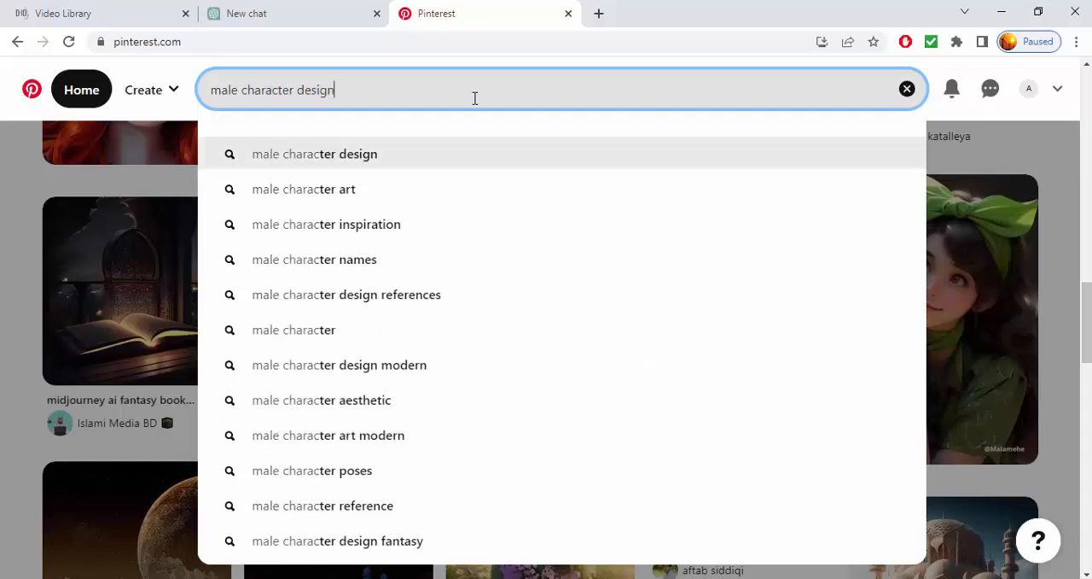
key("Return")
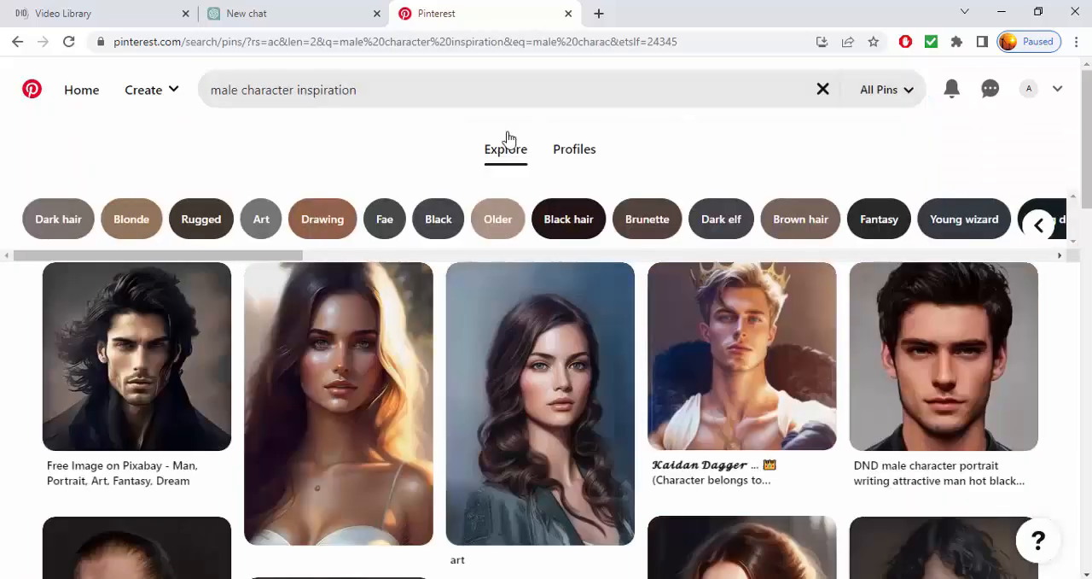
Open the "DND male character portrait" pin of the black-haired man and look through the similar pins
scroll(541, 401, "down", 1)
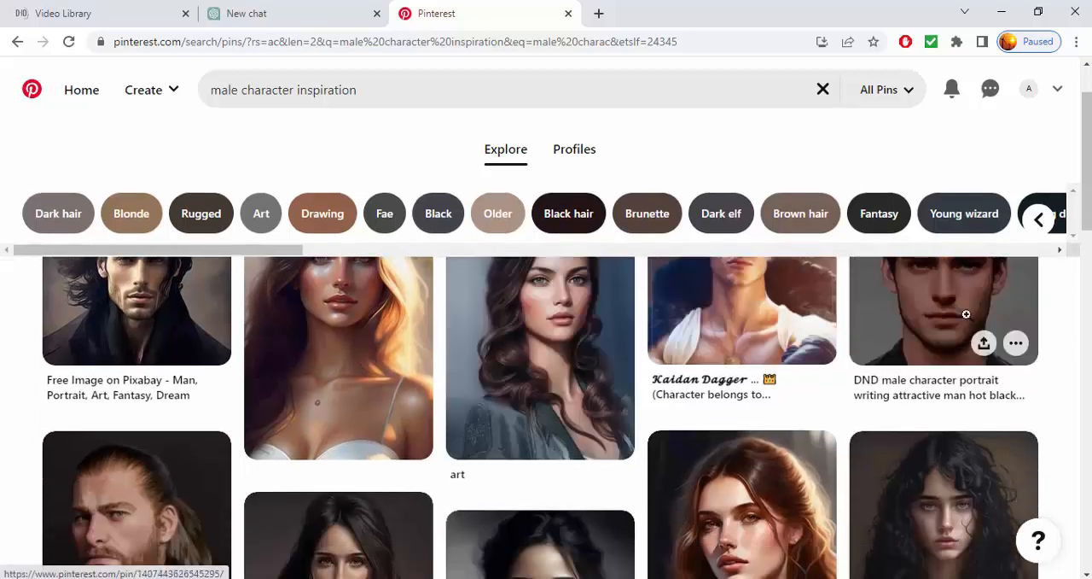
left_click(928, 310)
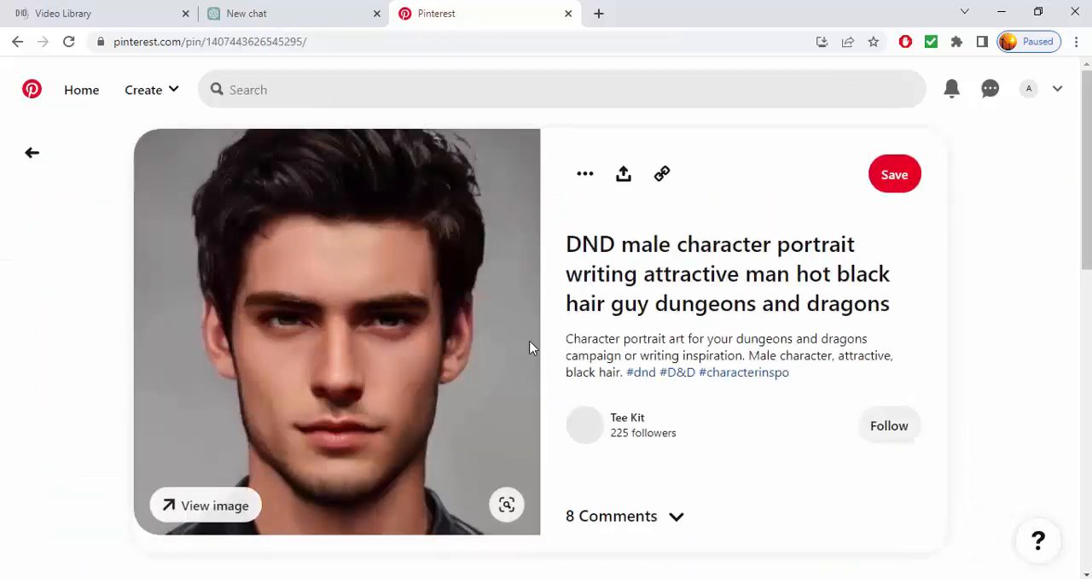
scroll(468, 290, "down", 2)
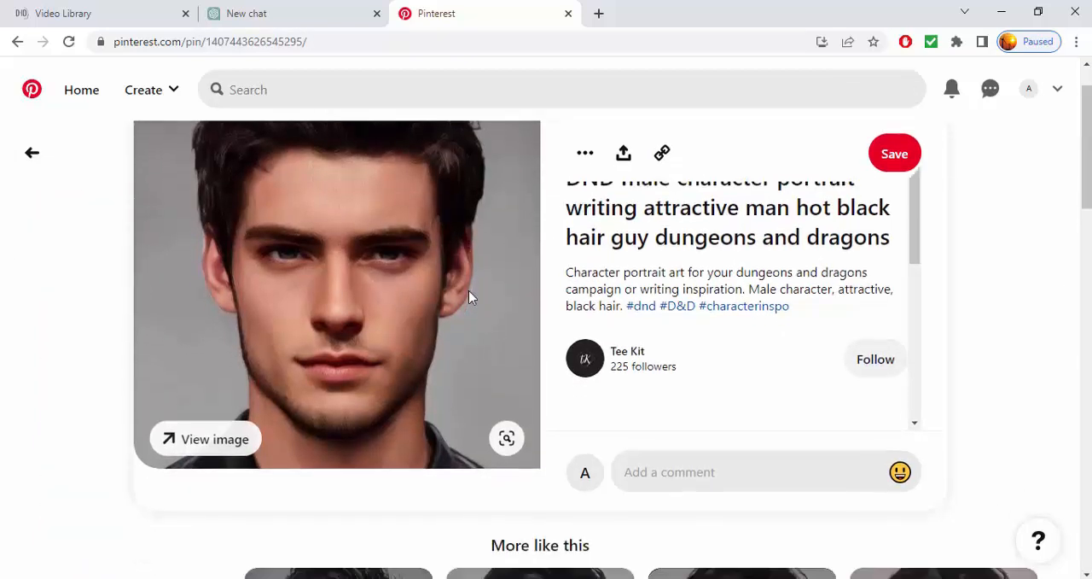
scroll(469, 296, "down", 3)
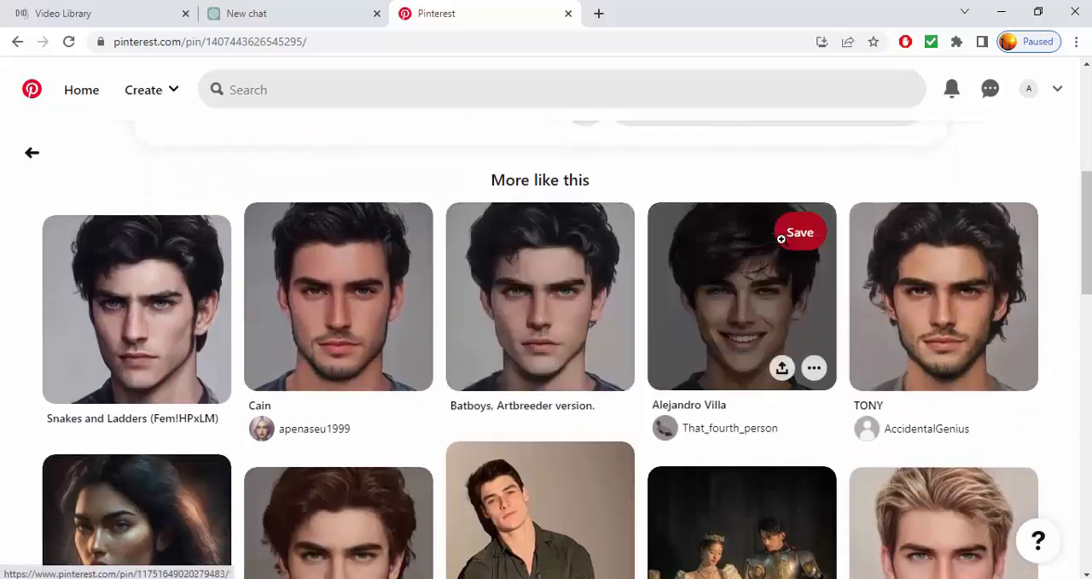
scroll(781, 239, "down", 1)
scroll(781, 239, "down", 1)
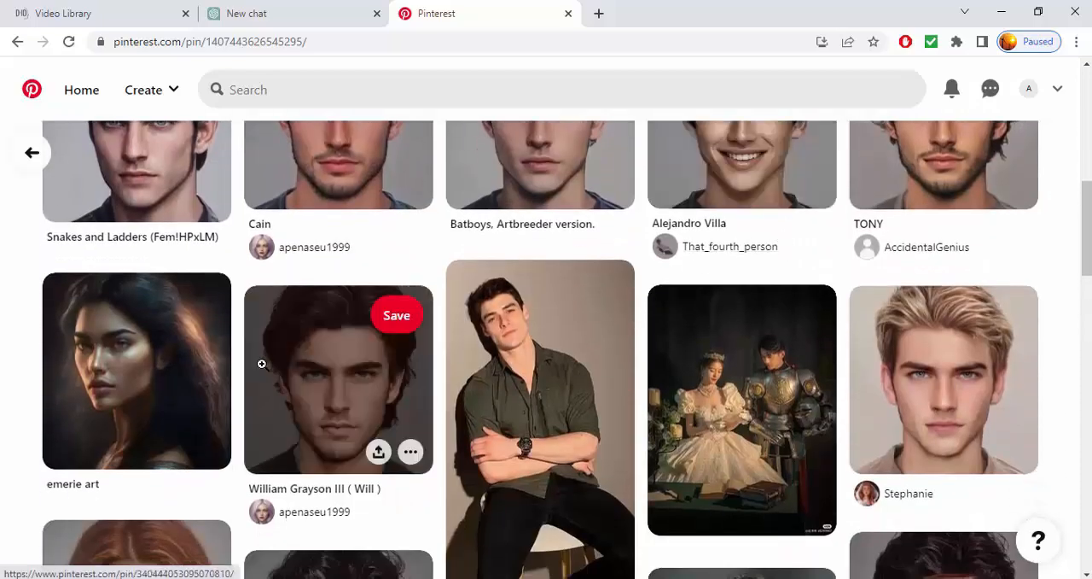
scroll(262, 365, "up", 3)
scroll(261, 316, "up", 4)
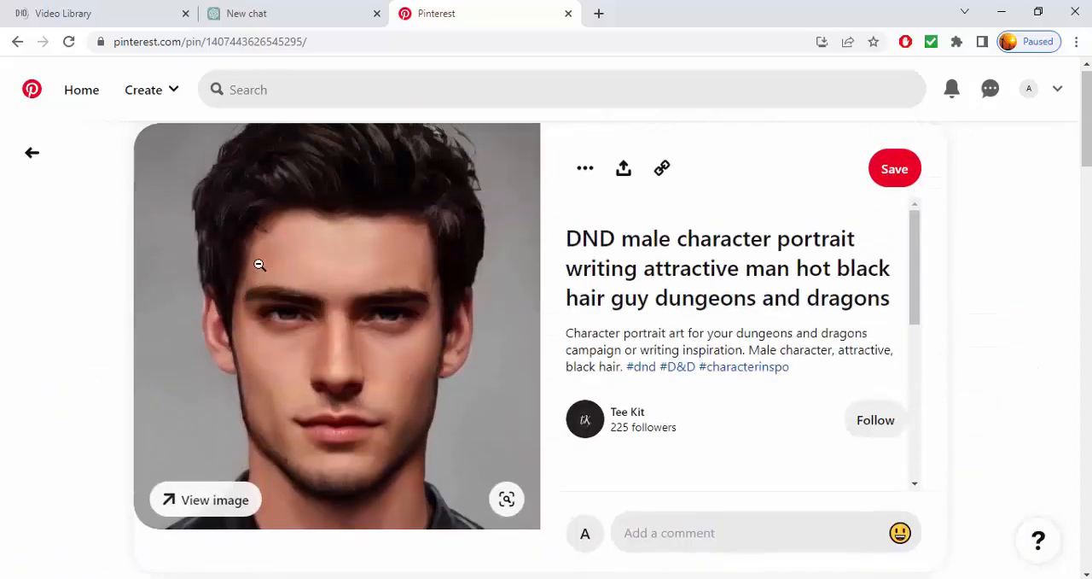
Search Pinterest for "female character inspiration"
left_click(262, 101)
type("fem")
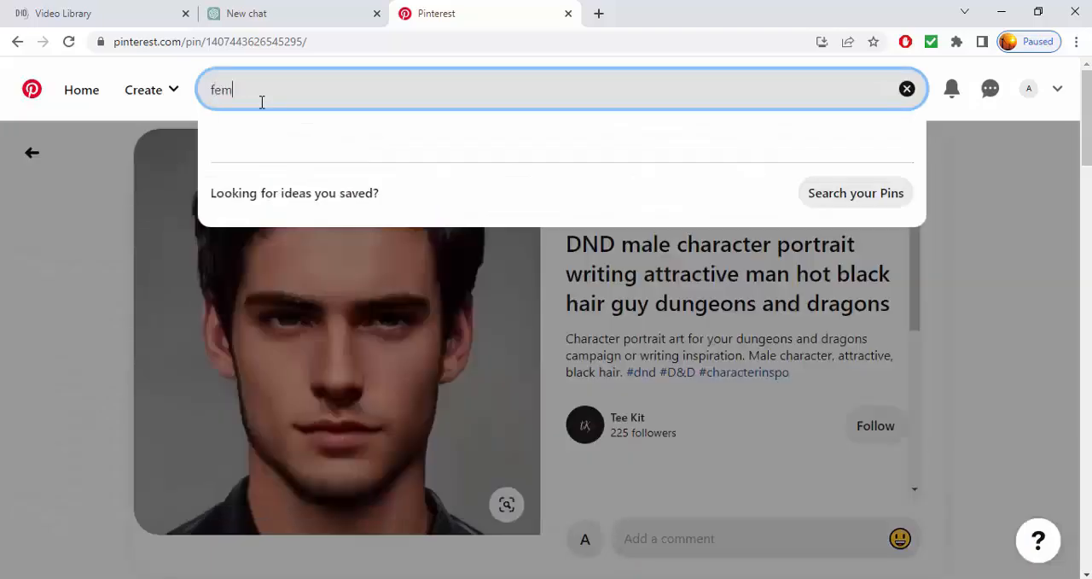
type("ale")
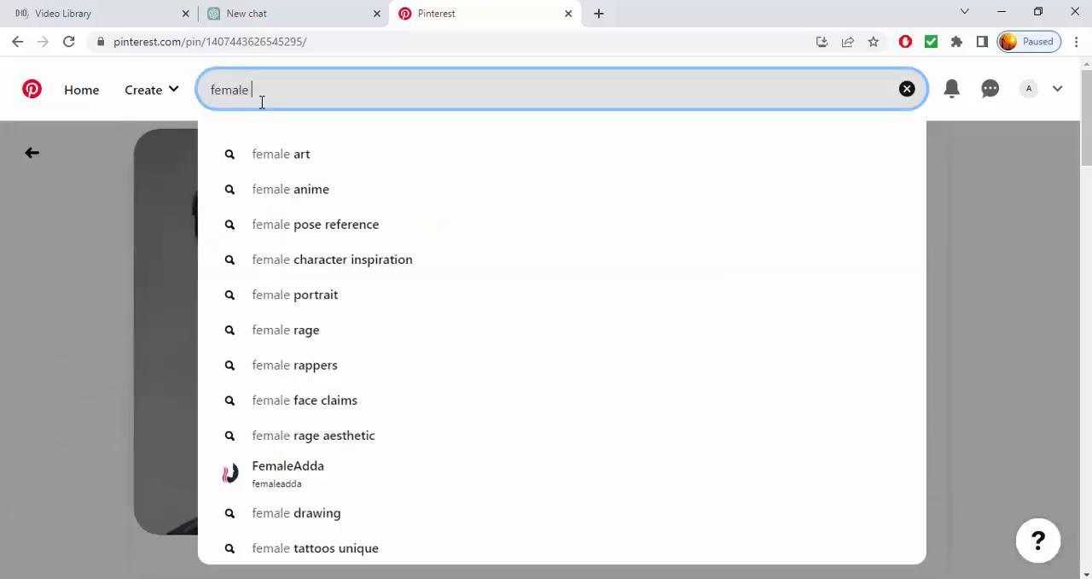
left_click(332, 261)
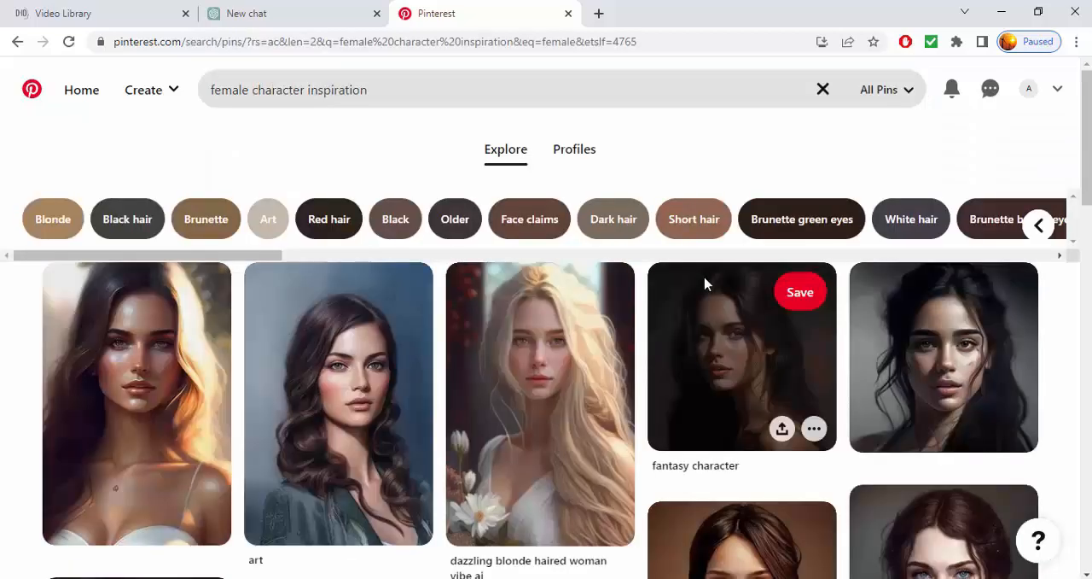
Open the "fantasy character" pin and check its options for downloading the image
left_click(703, 340)
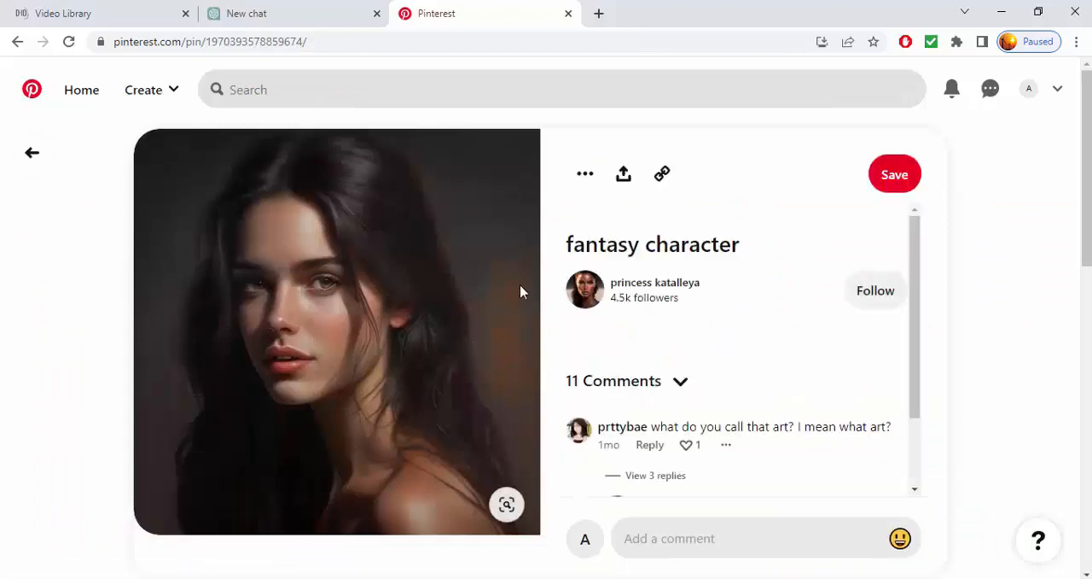
left_click(583, 174)
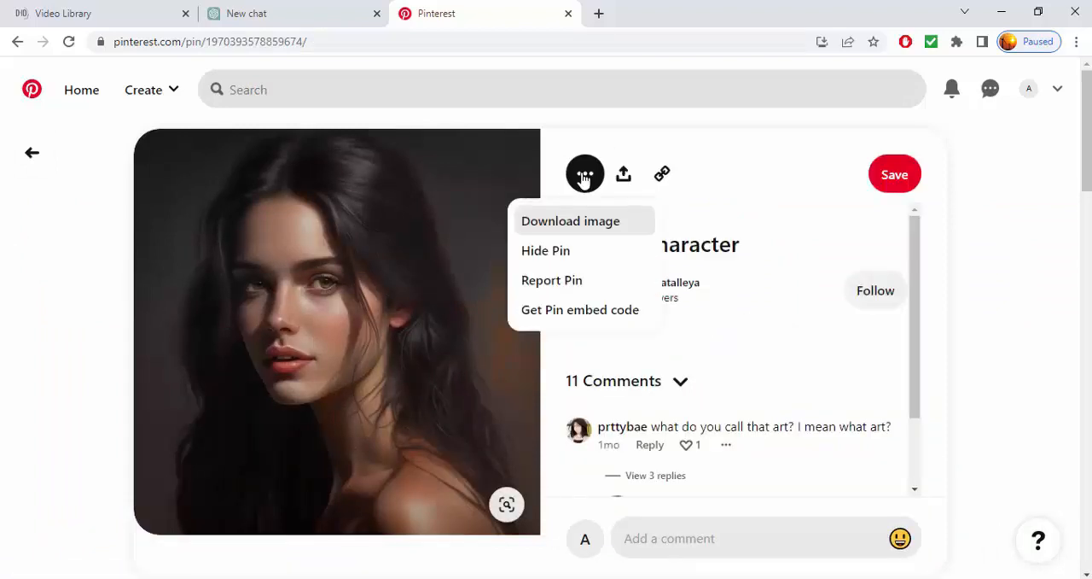
left_click(583, 173)
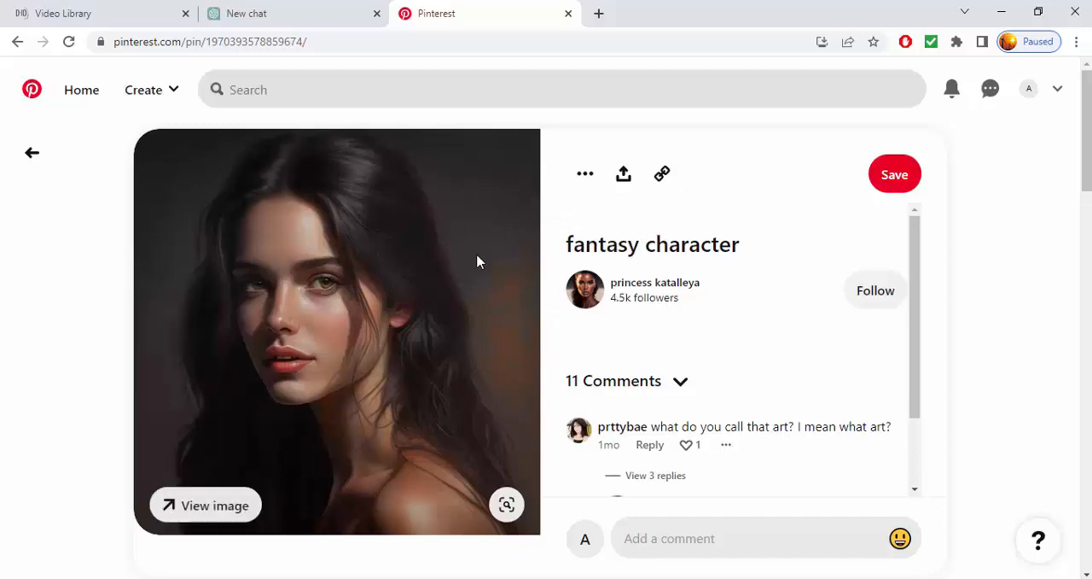
Open the related dark-haired "portrait" pin and browse the similar female portraits
scroll(477, 262, "down", 5)
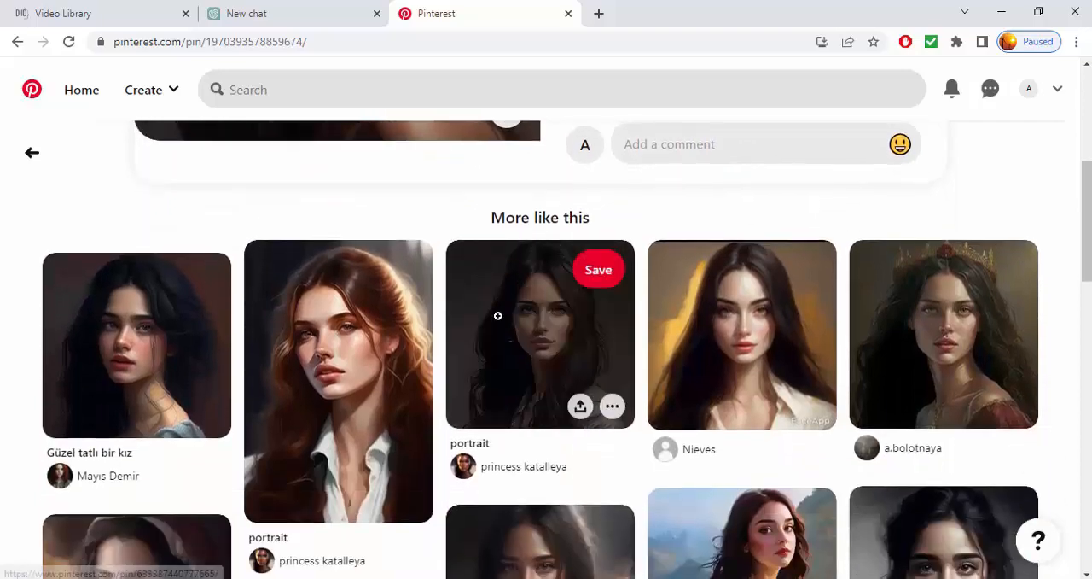
left_click(498, 315)
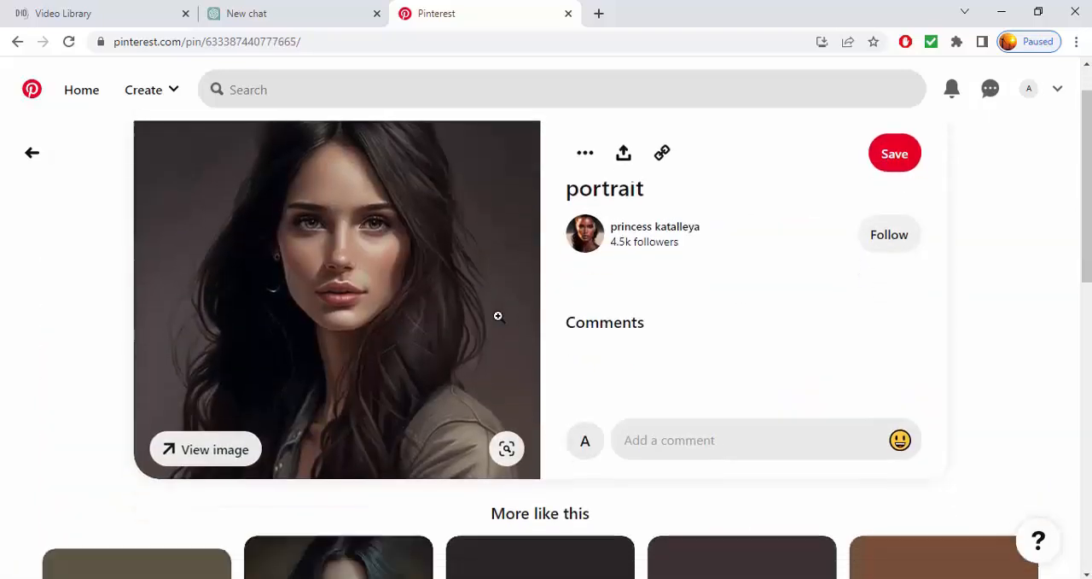
scroll(509, 478, "down", 7)
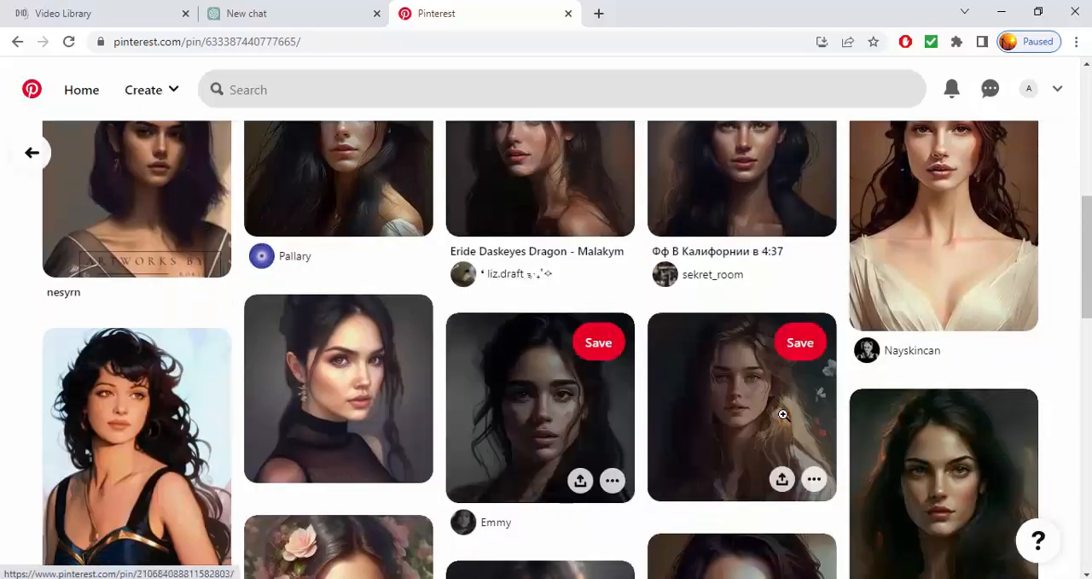
scroll(782, 414, "down", 8)
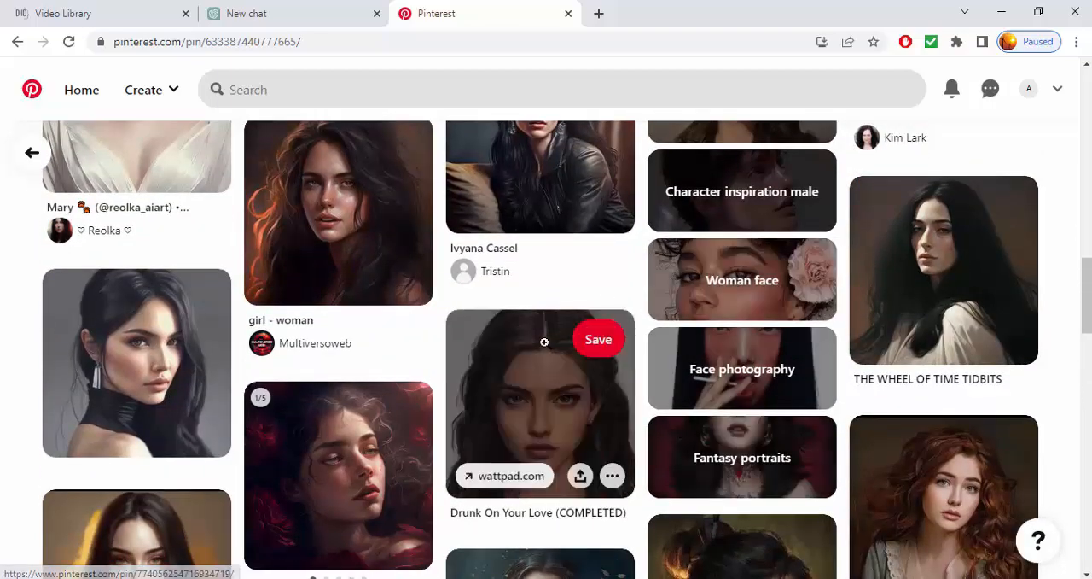
scroll(544, 342, "down", 6)
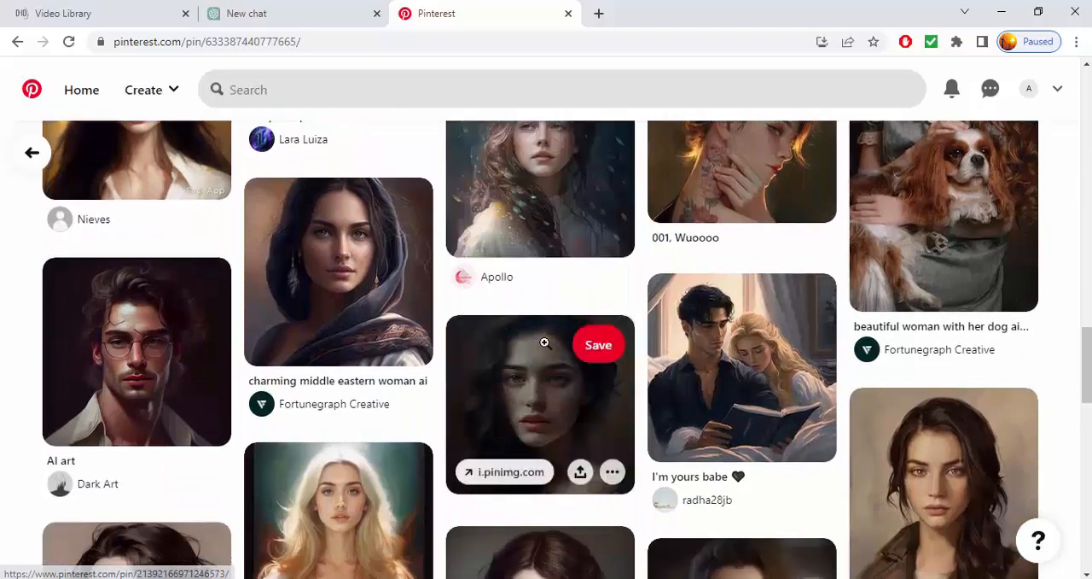
scroll(544, 342, "down", 6)
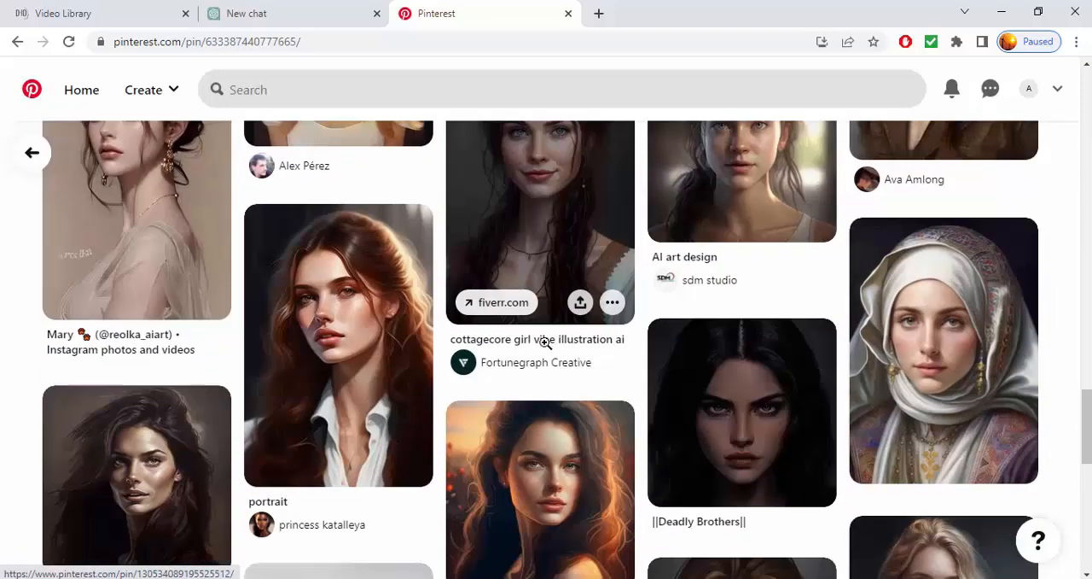
View the white headscarf portrait and its related "Hijab girl" pin, and look over the similar pins
left_click(907, 354)
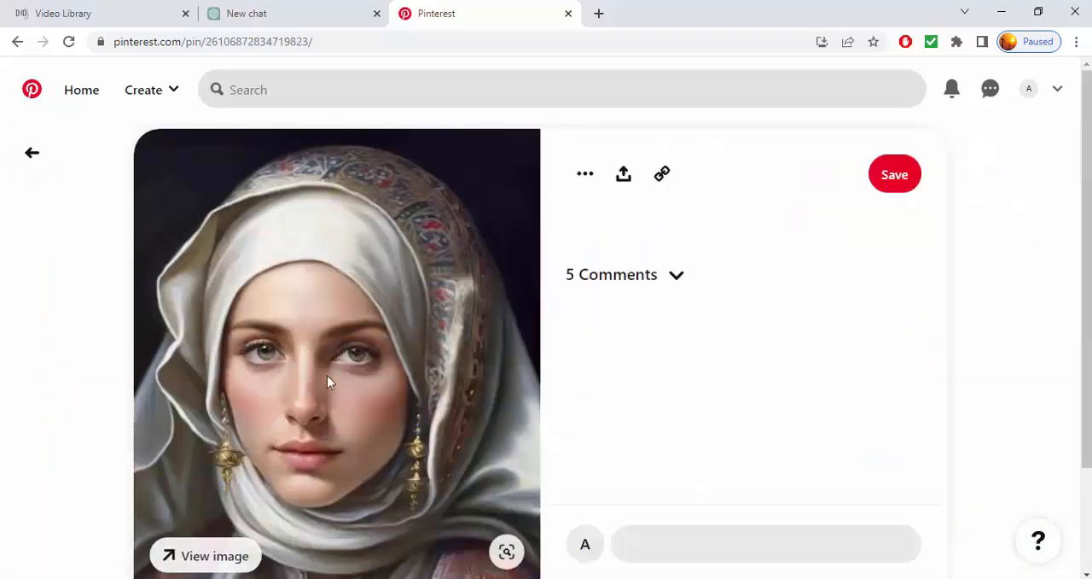
scroll(328, 382, "down", 7)
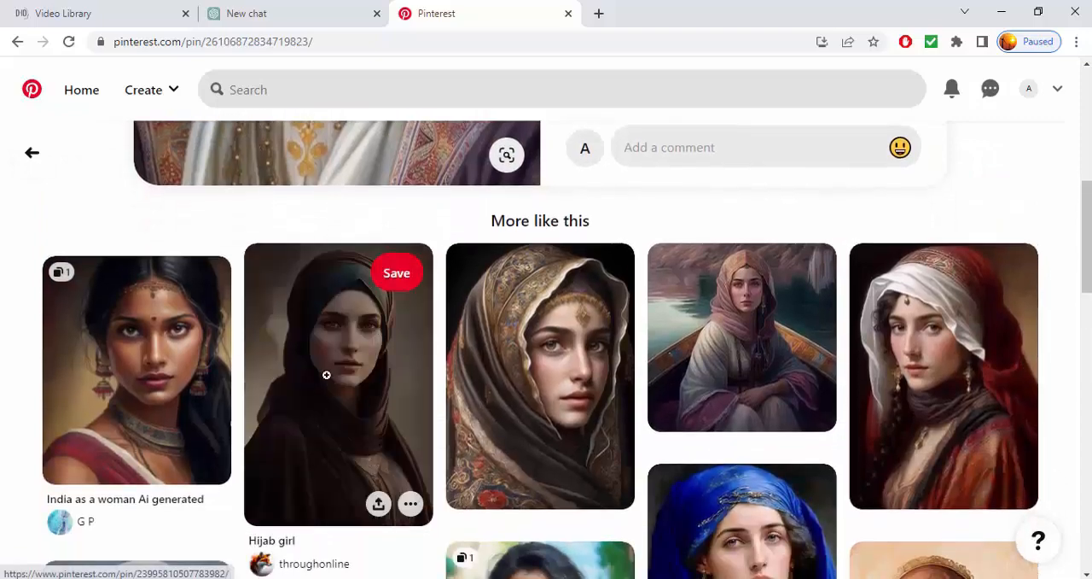
left_click(326, 375)
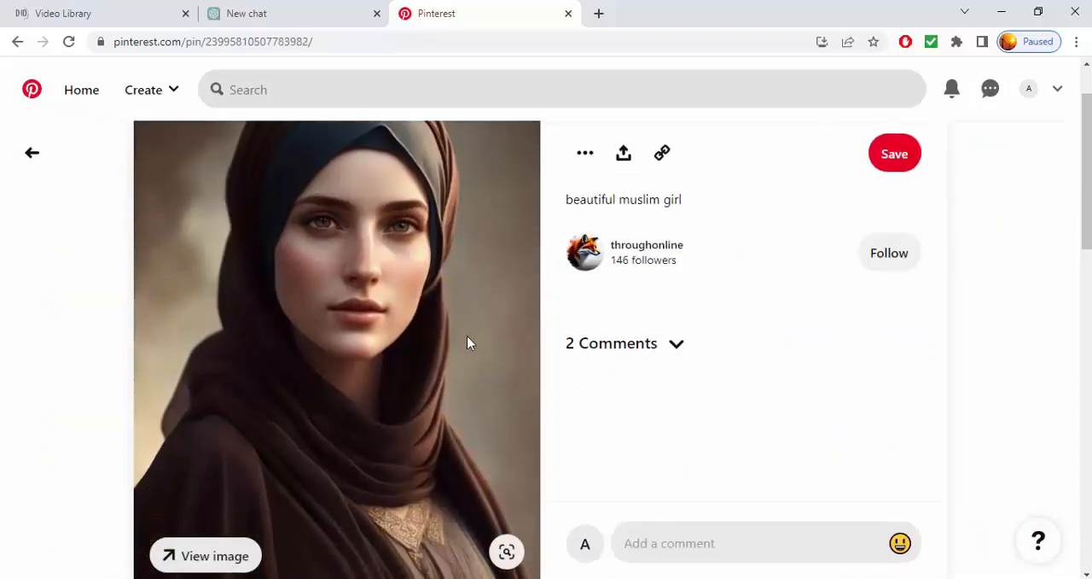
scroll(467, 343, "down", 3)
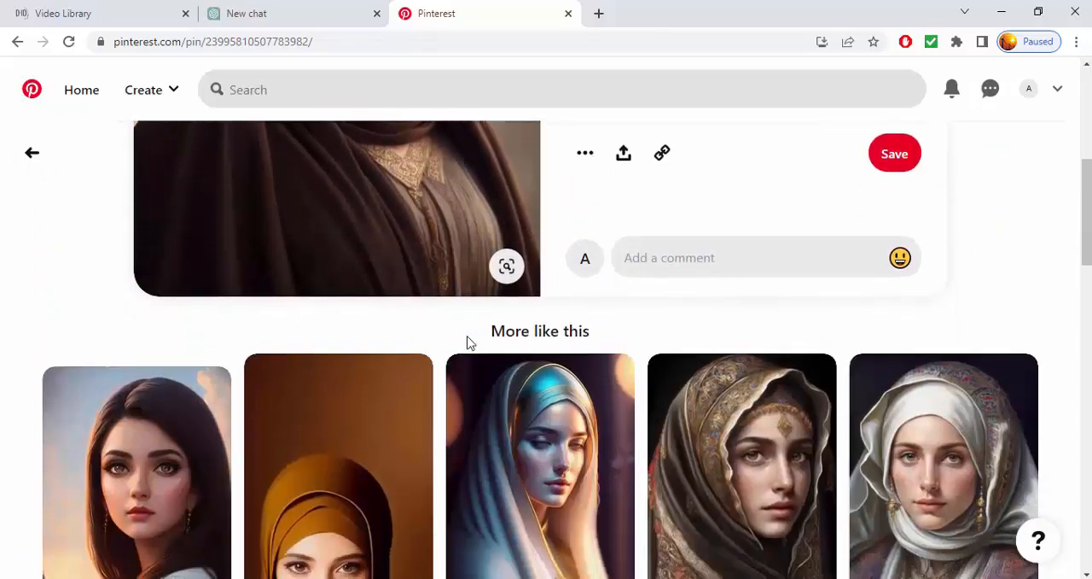
scroll(467, 343, "down", 2)
Open the related portrait of the dark-haired woman against a cloudy sky and browse more similar portraits
left_click(159, 300)
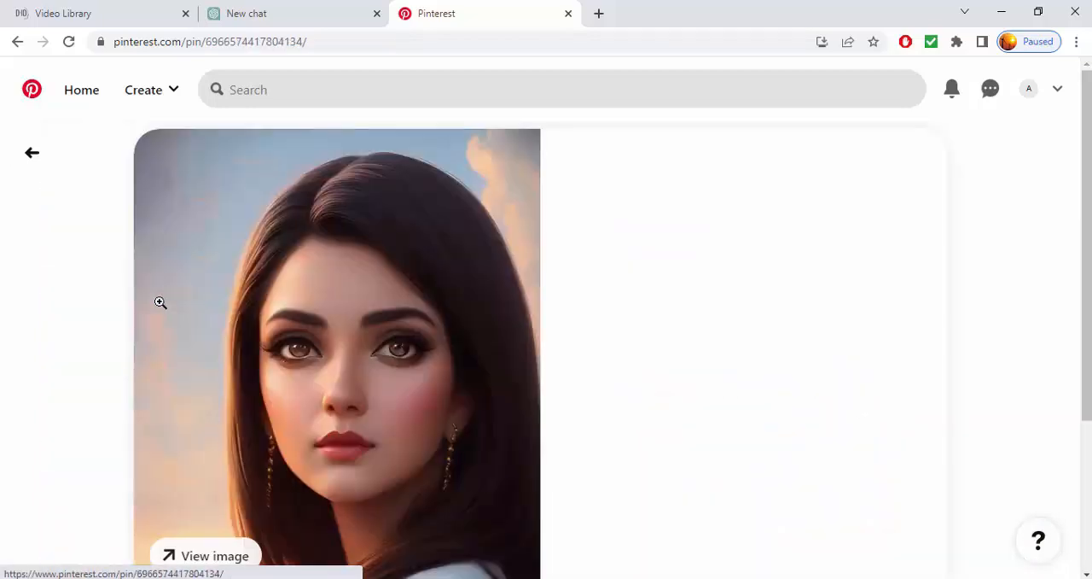
scroll(480, 315, "down", 6)
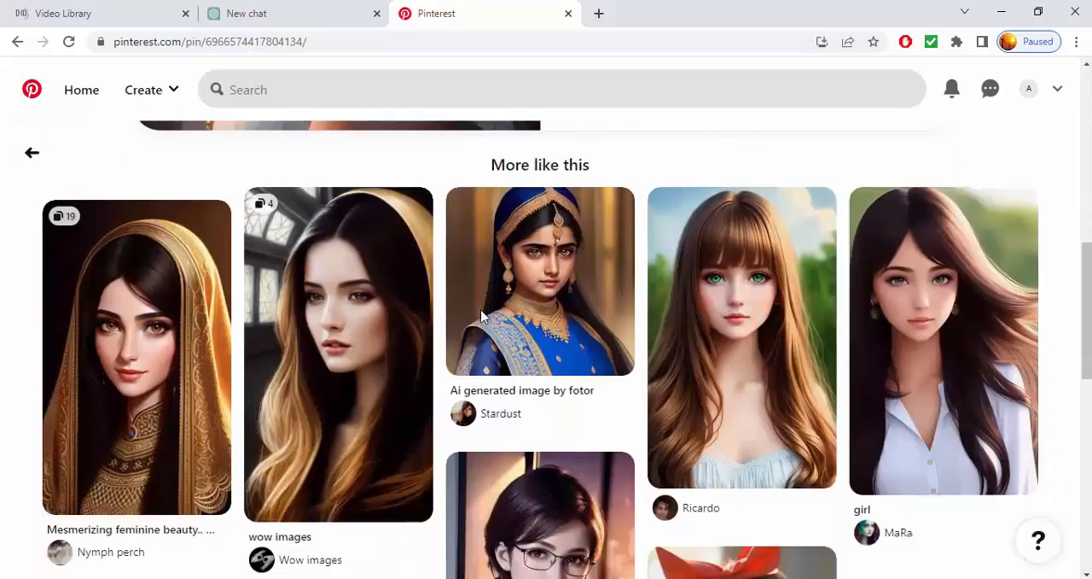
scroll(481, 315, "down", 3)
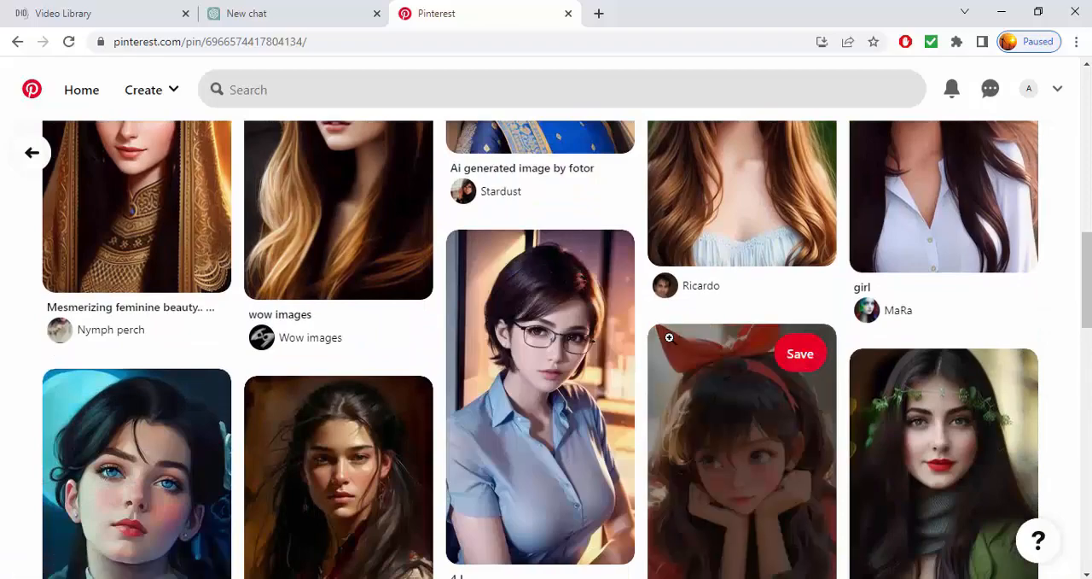
scroll(669, 338, "down", 5)
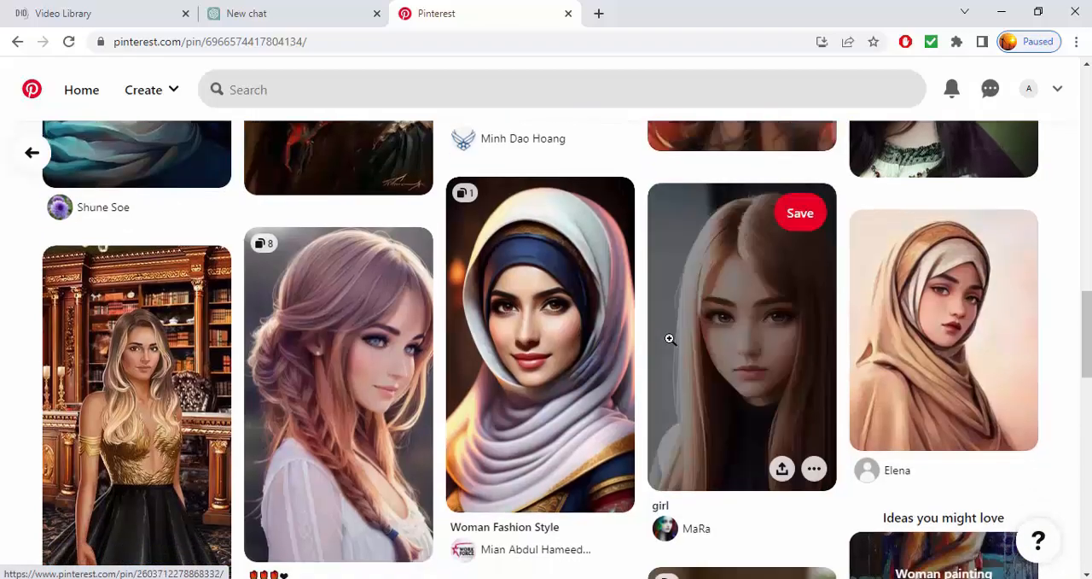
Browse a few more of the Pinterest portraits and switch to D-ID to start a new video
scroll(469, 366, "down", 5)
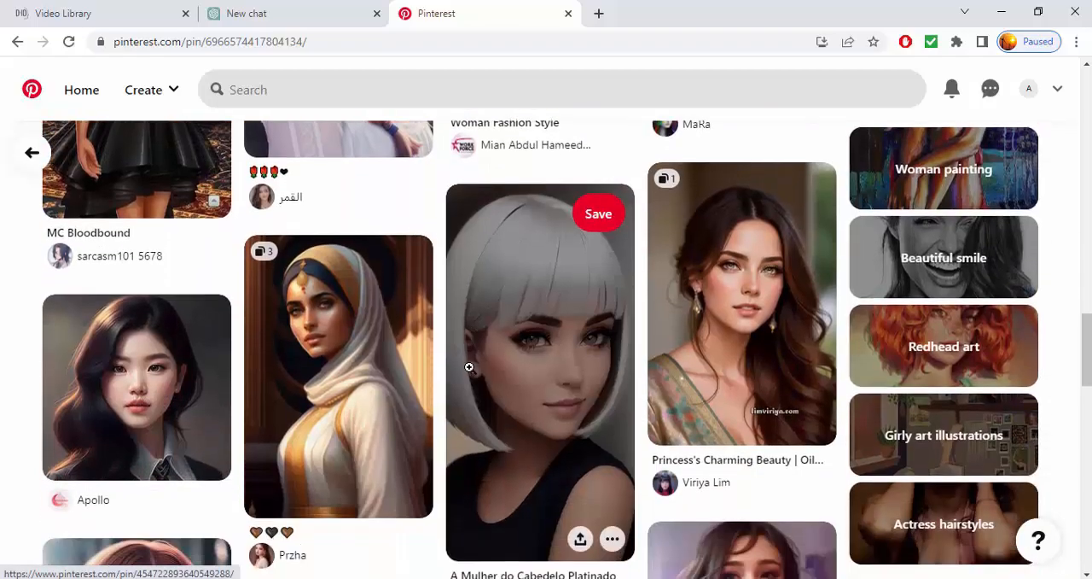
scroll(597, 368, "down", 7)
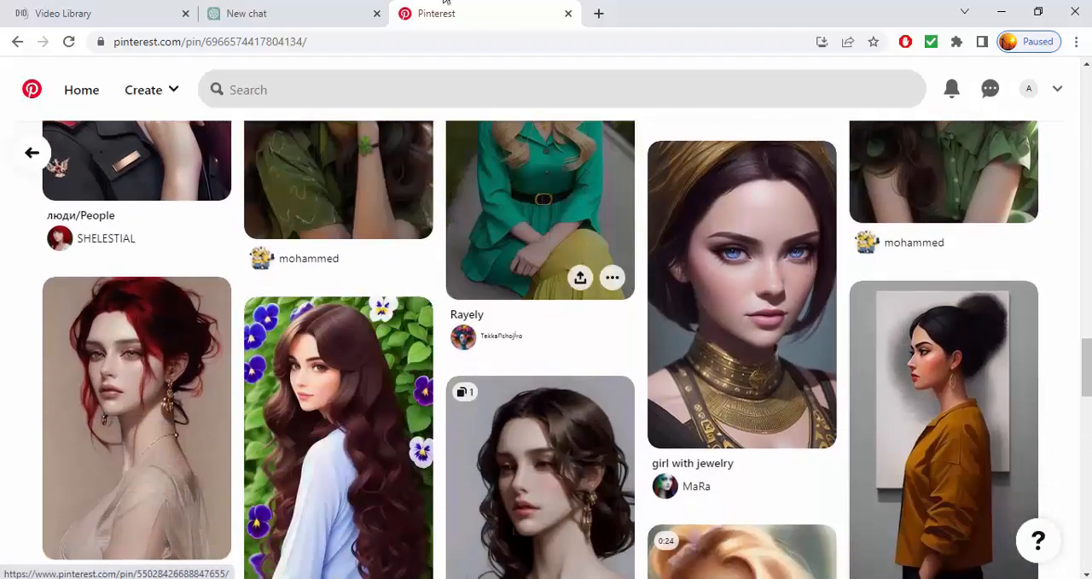
left_click(70, 11)
left_click(116, 197)
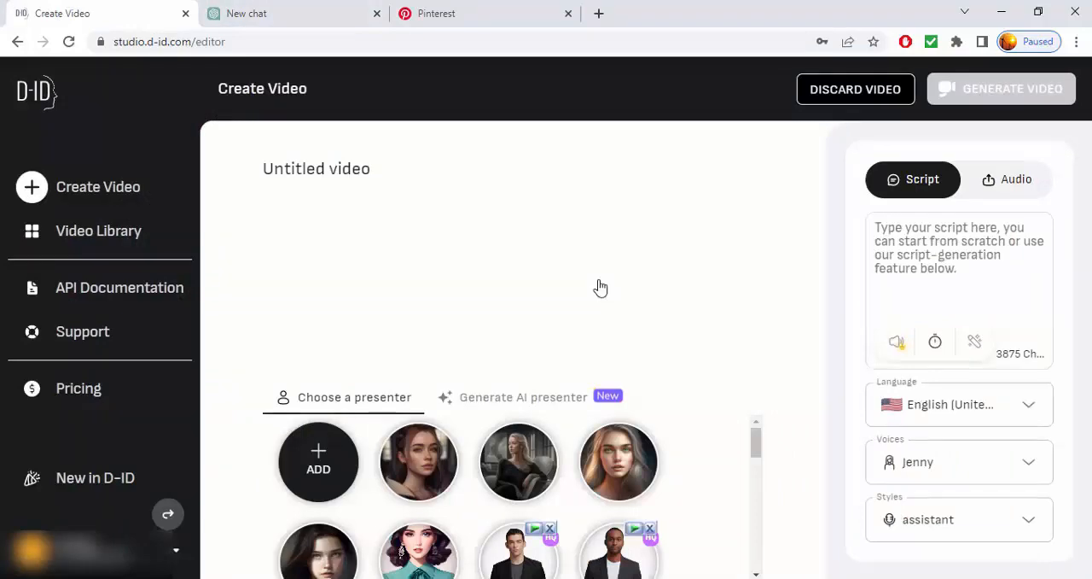
Check the upload option for a custom presenter image and compare the Script and Audio input modes
left_click(318, 463)
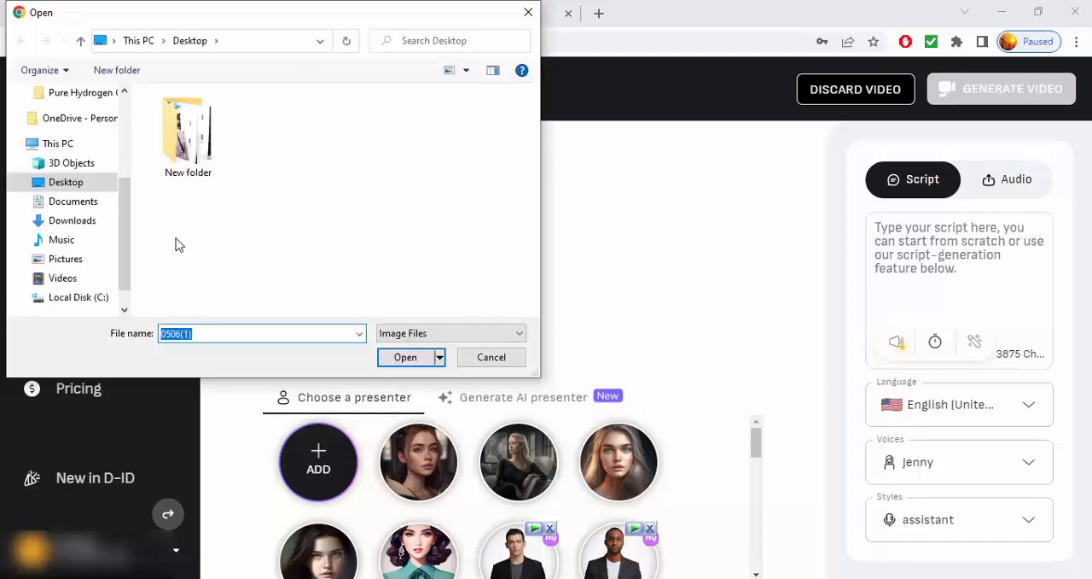
left_click(492, 359)
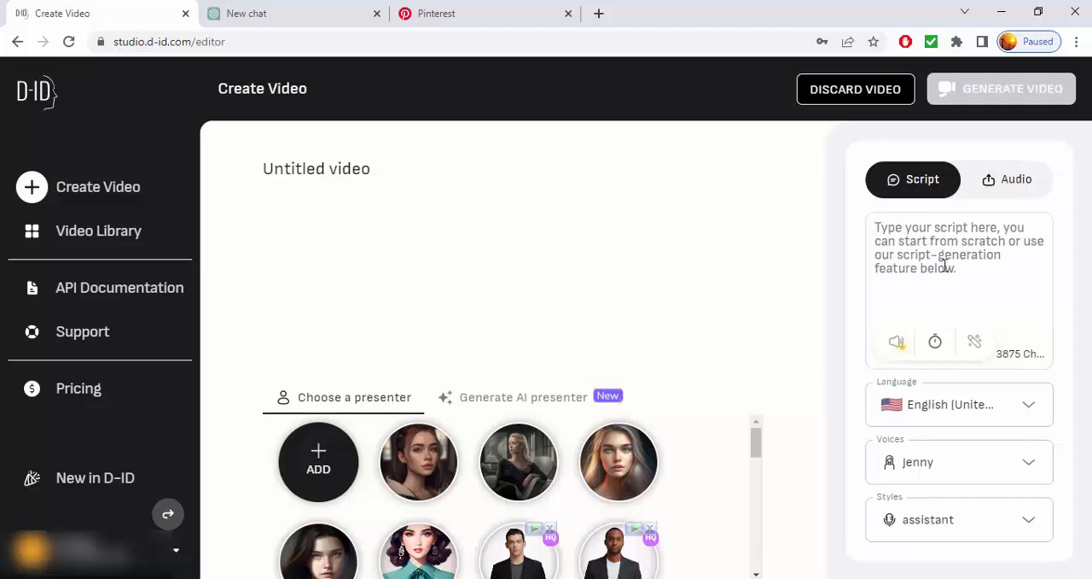
left_click(999, 194)
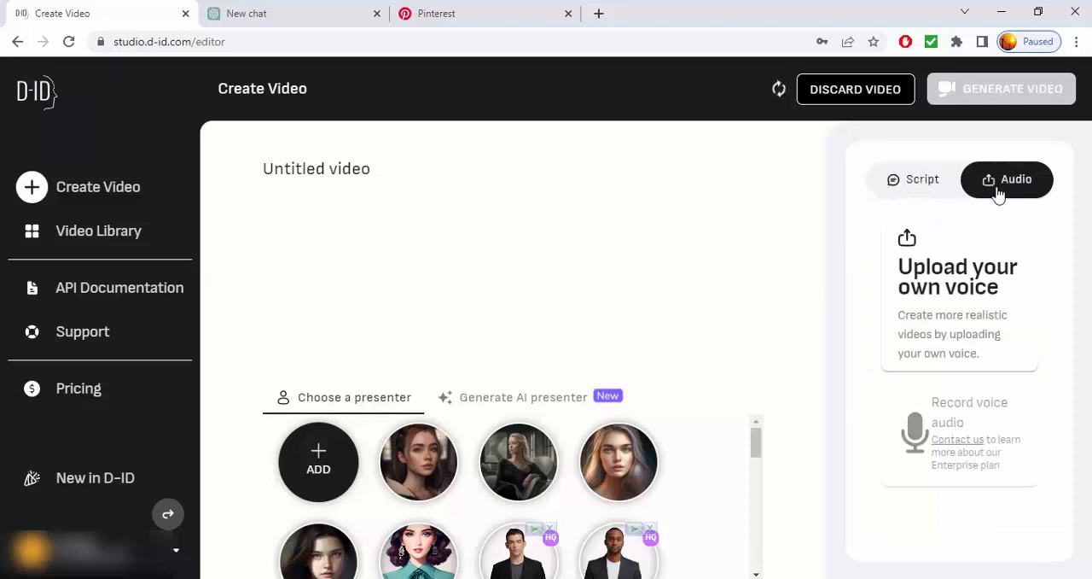
left_click(912, 179)
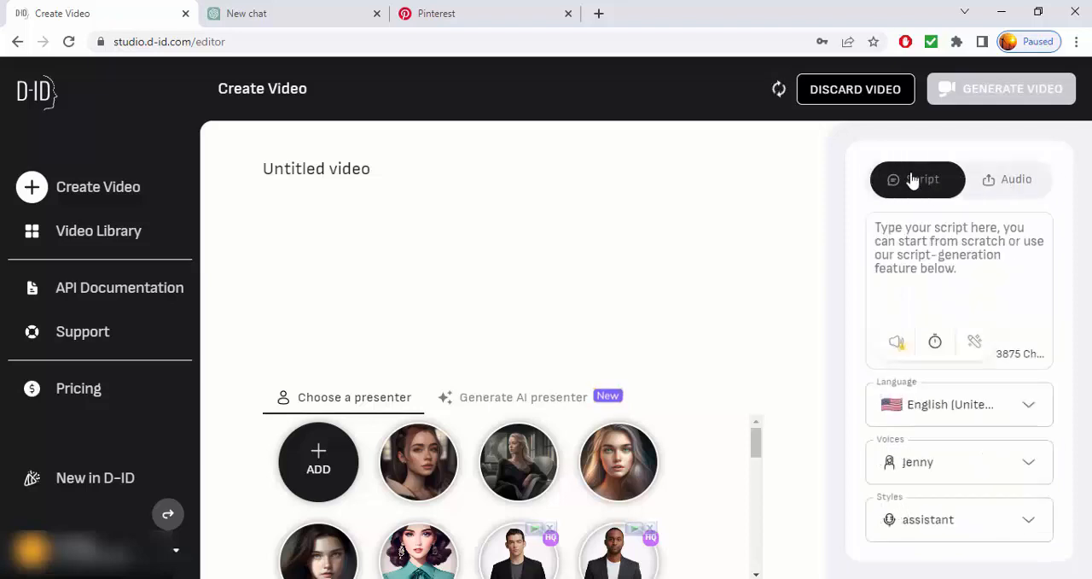
left_click(1005, 179)
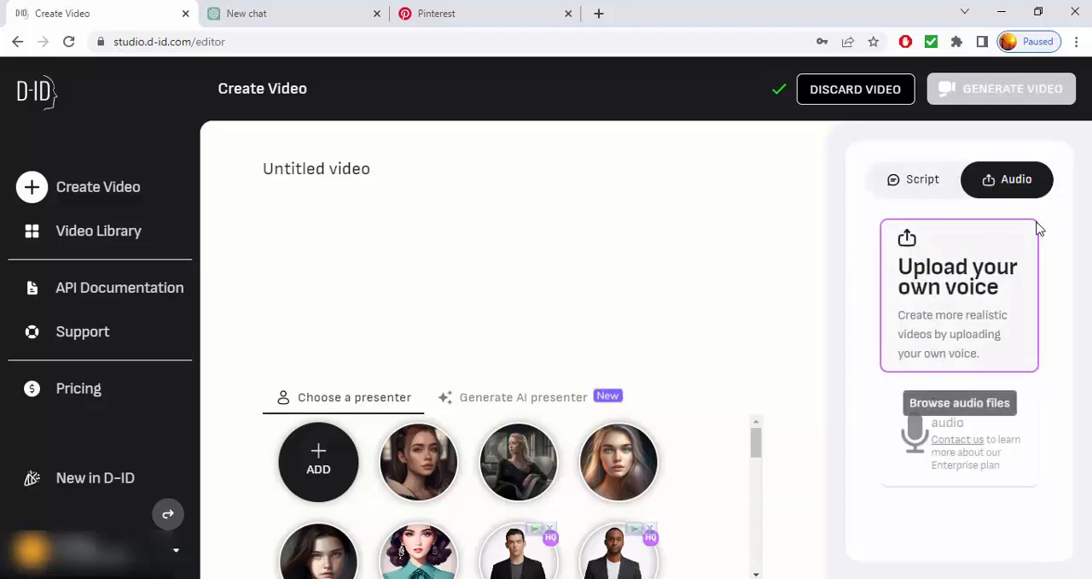
left_click(920, 181)
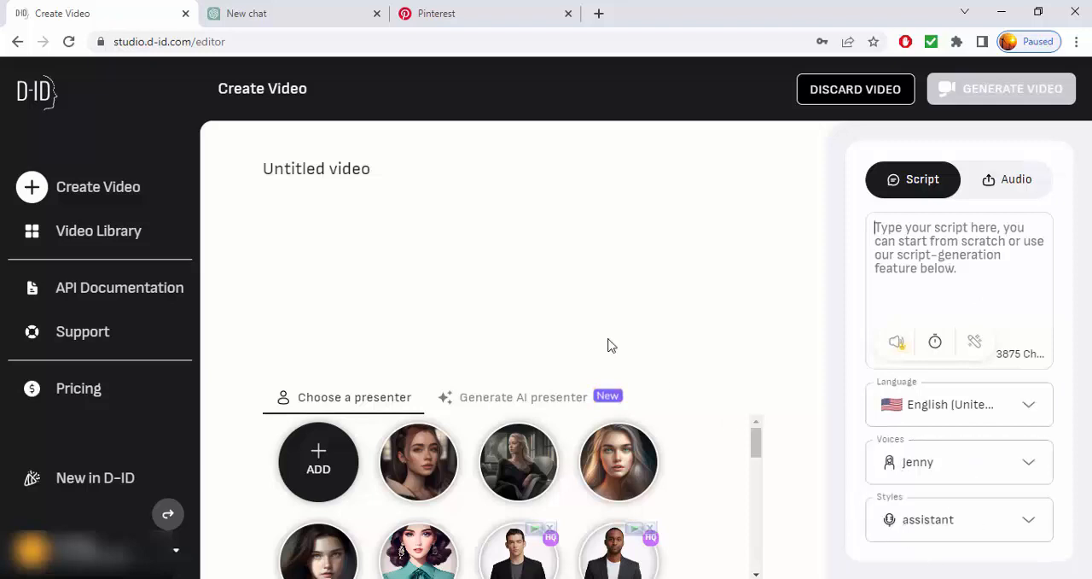
Choose the brown-haired woman in the light coat as presenter and check the Audio and Script modes again
left_click(429, 485)
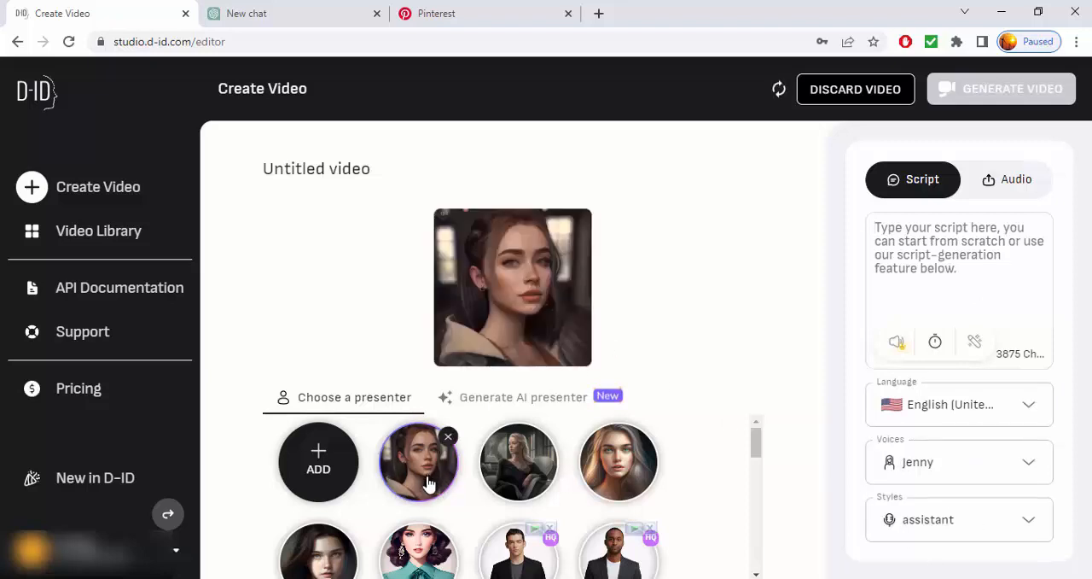
left_click(990, 181)
left_click(927, 184)
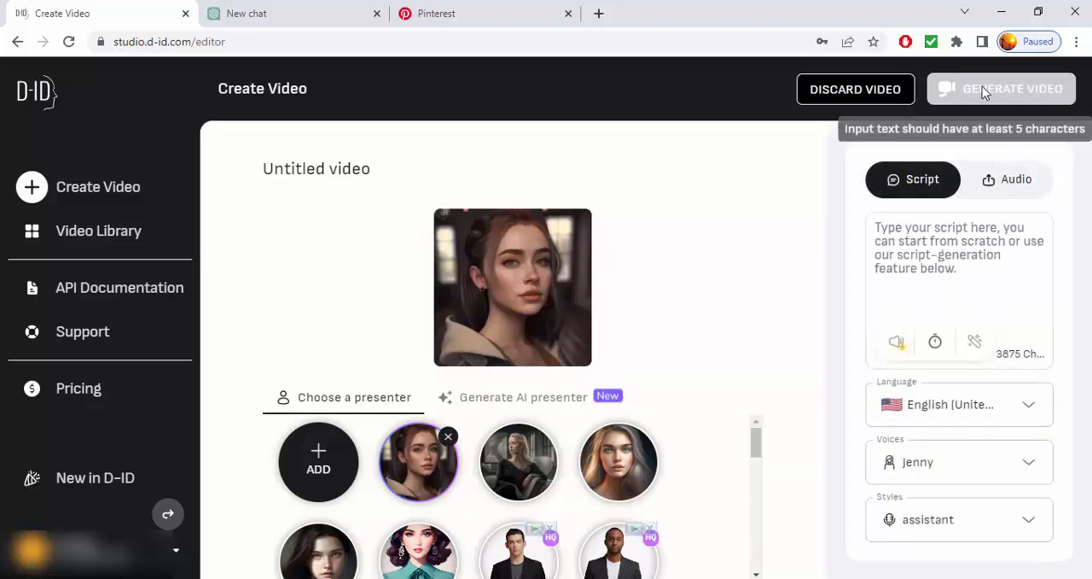
Open the Video Library and look over the finished talking avatar videos
left_click(111, 243)
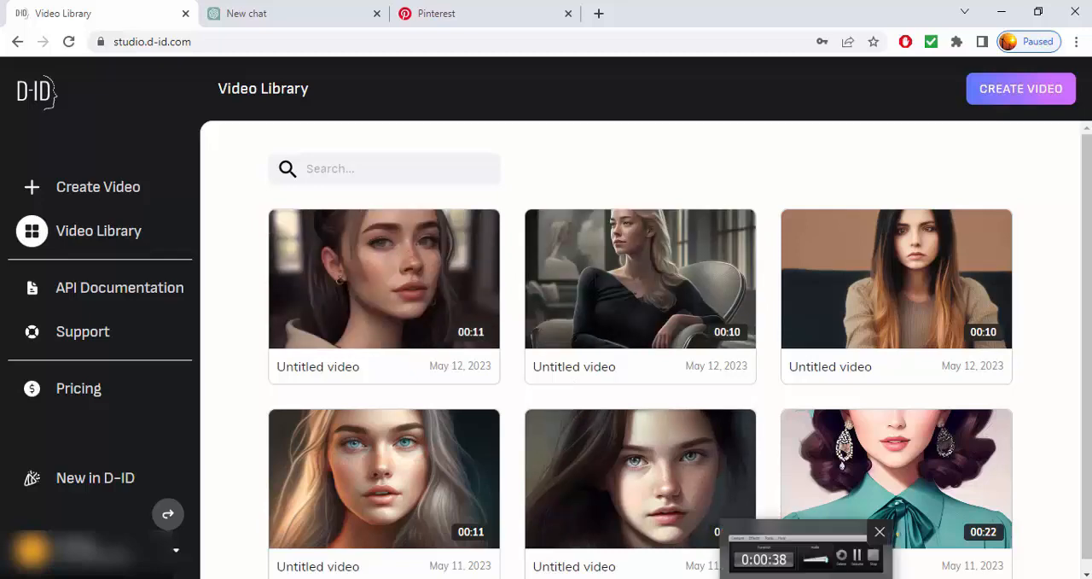
left_click(808, 574)
left_click(1016, 525)
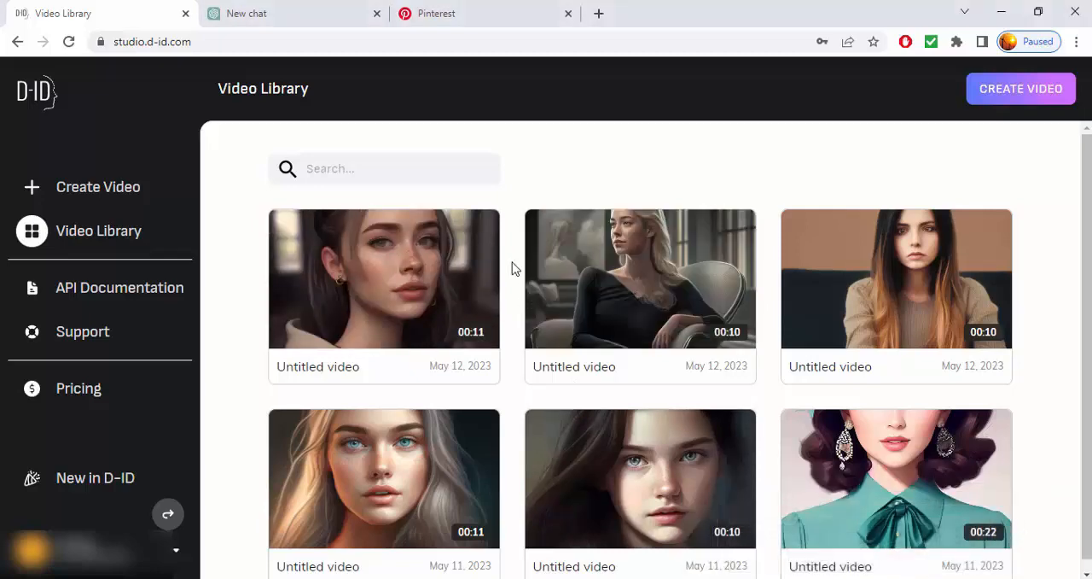
left_click(478, 232)
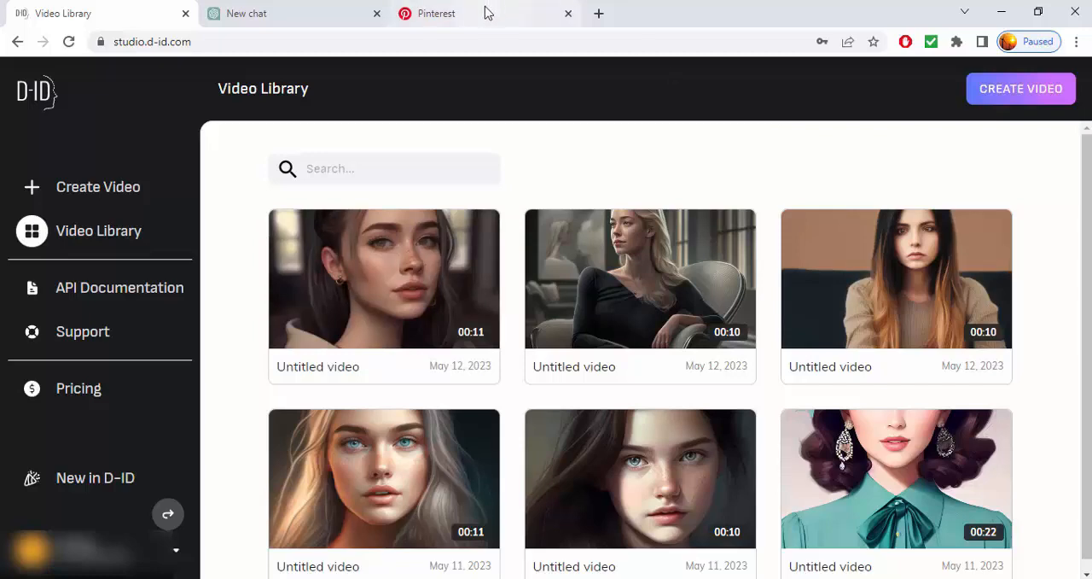
Switch to ChatGPT and submit the prompt "Type a script for a one minute video about a funny story"
left_click(320, 10)
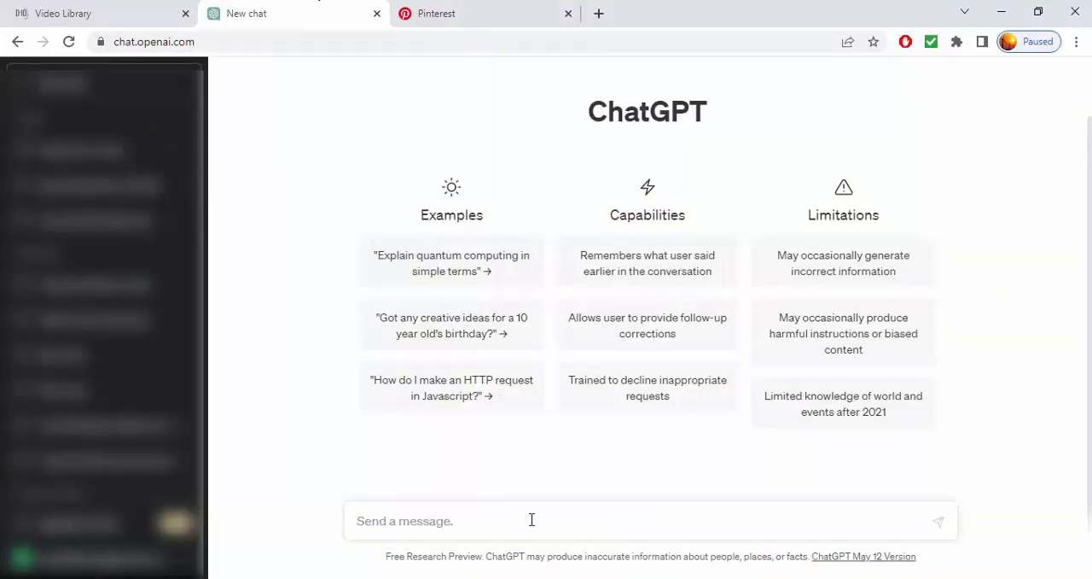
type("Type")
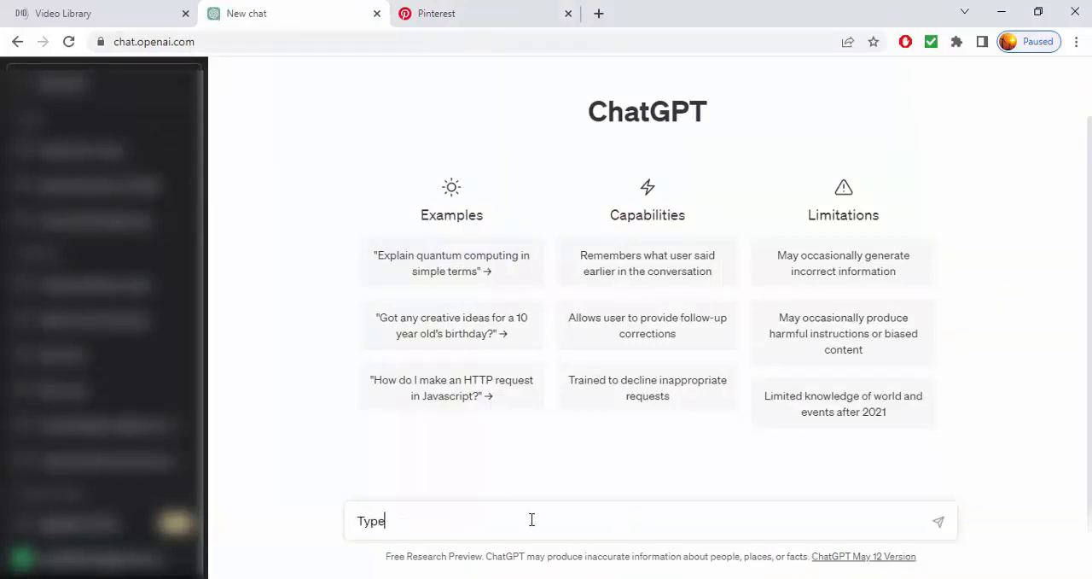
type(" a script for a one minute video")
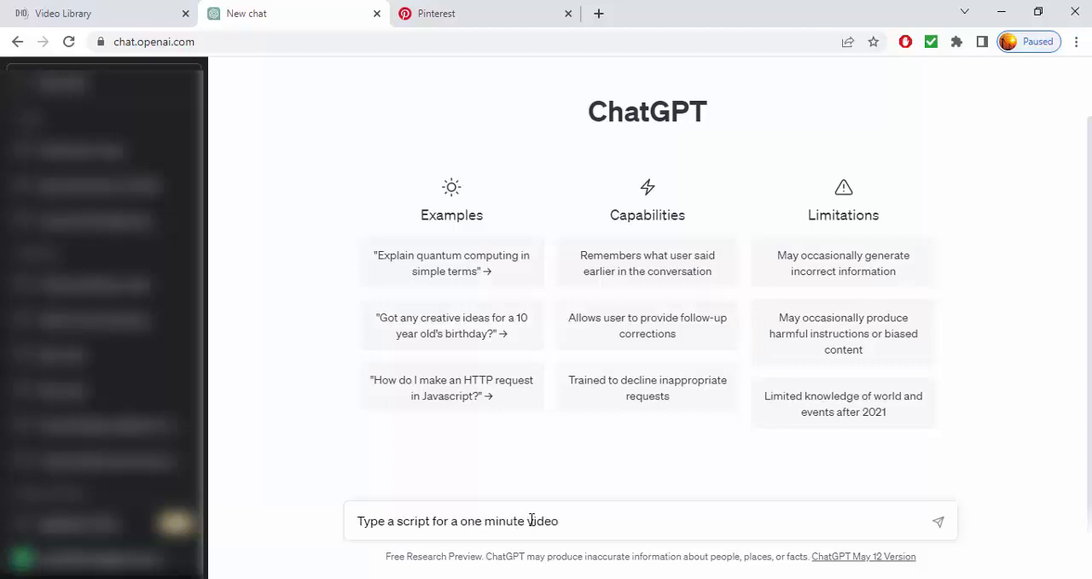
type(" about a funny story")
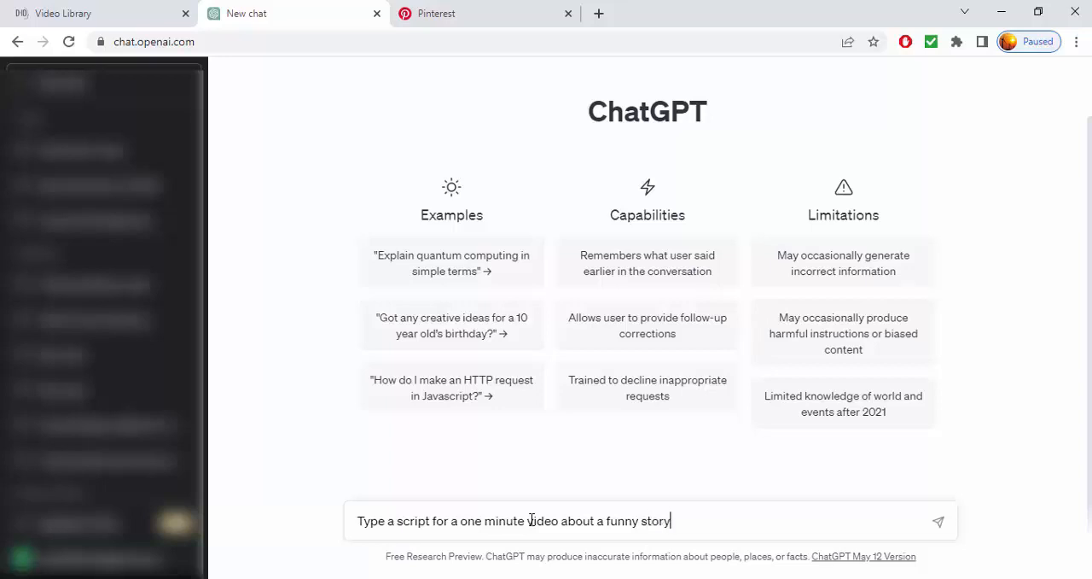
key("Return")
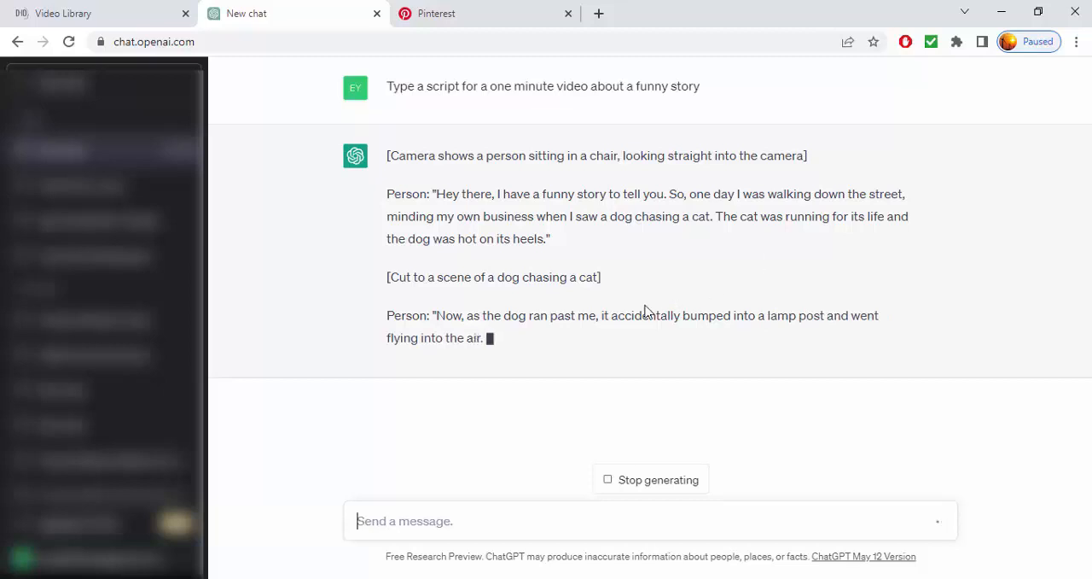
Stop generating the response and delete the funny story chat
left_click(656, 479)
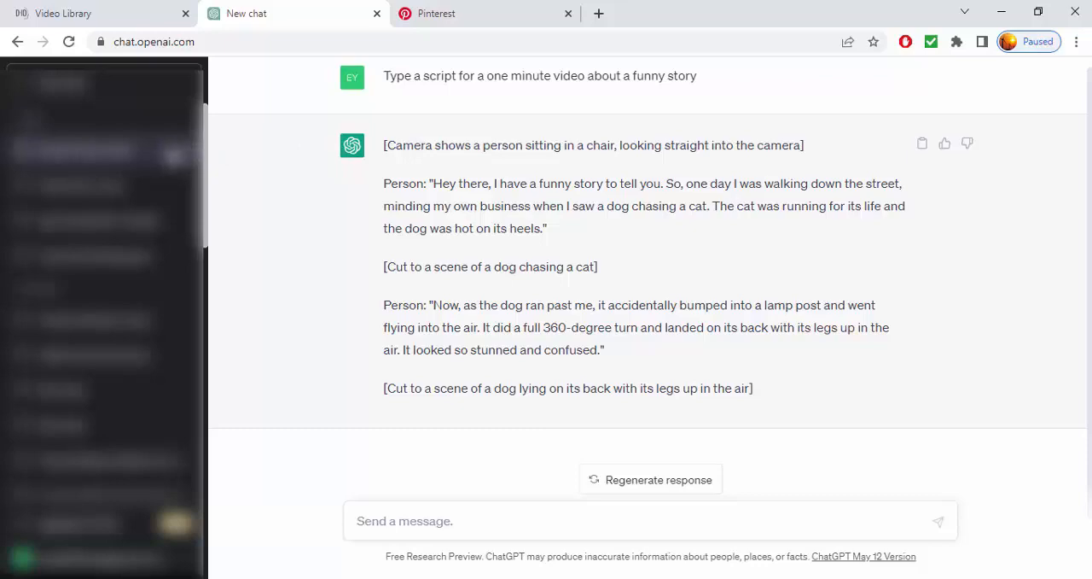
left_click(175, 156)
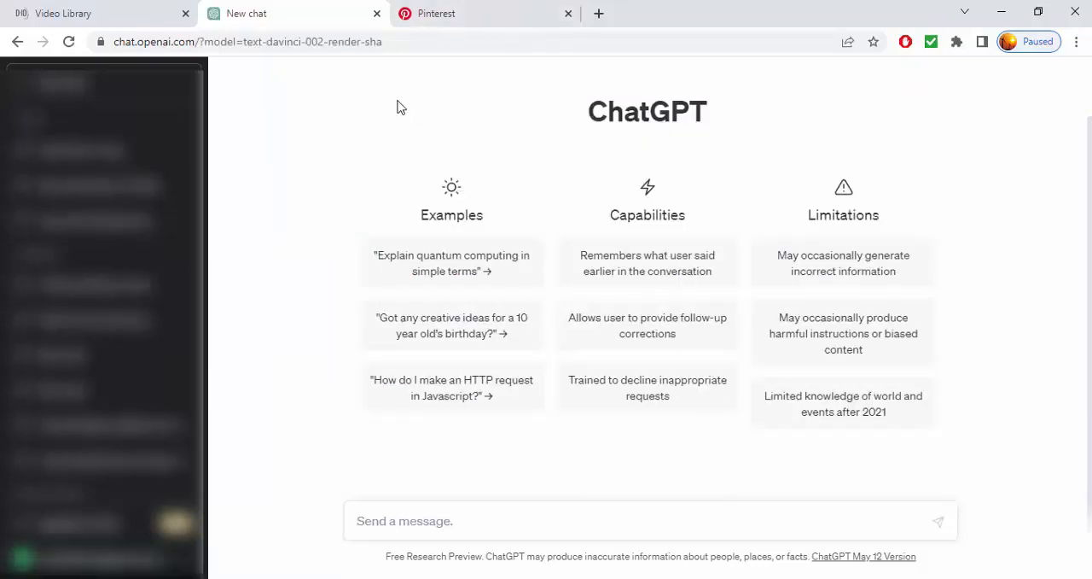
Switch to CapCut and add a Default text clip to the timeline of the empty project
left_click(475, 10)
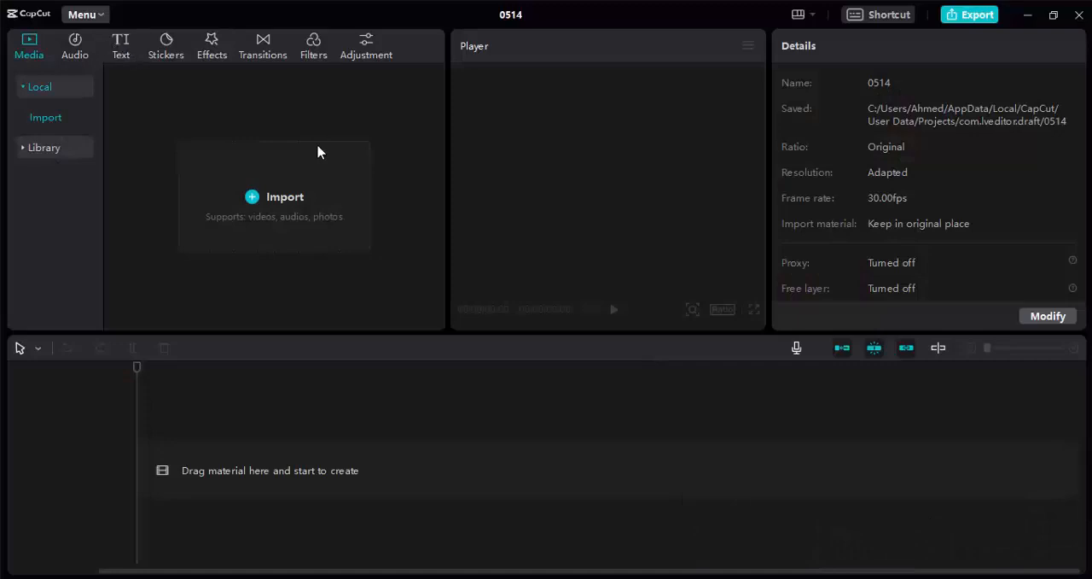
left_click(121, 47)
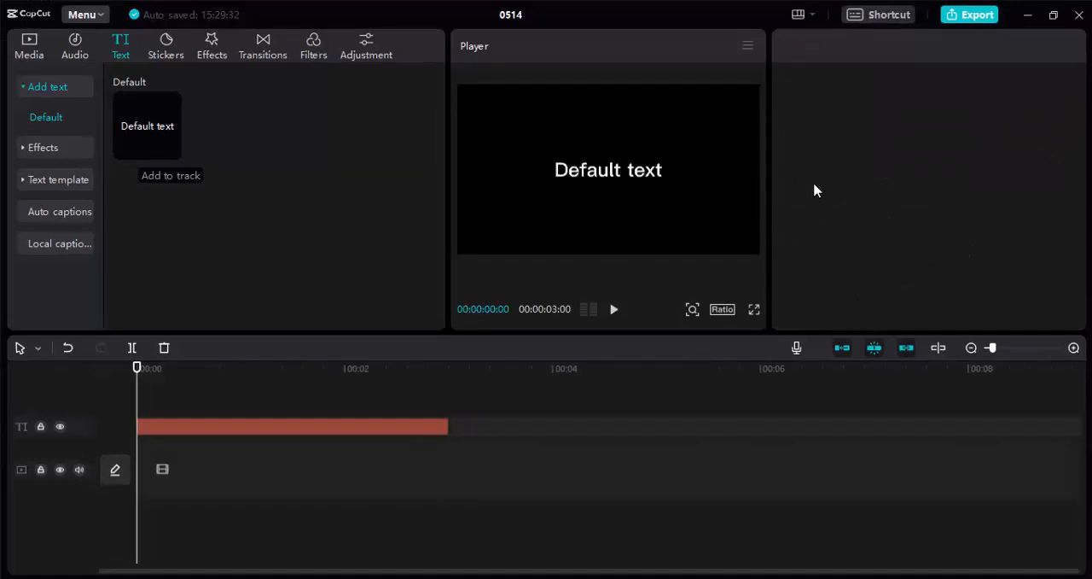
left_click(646, 205)
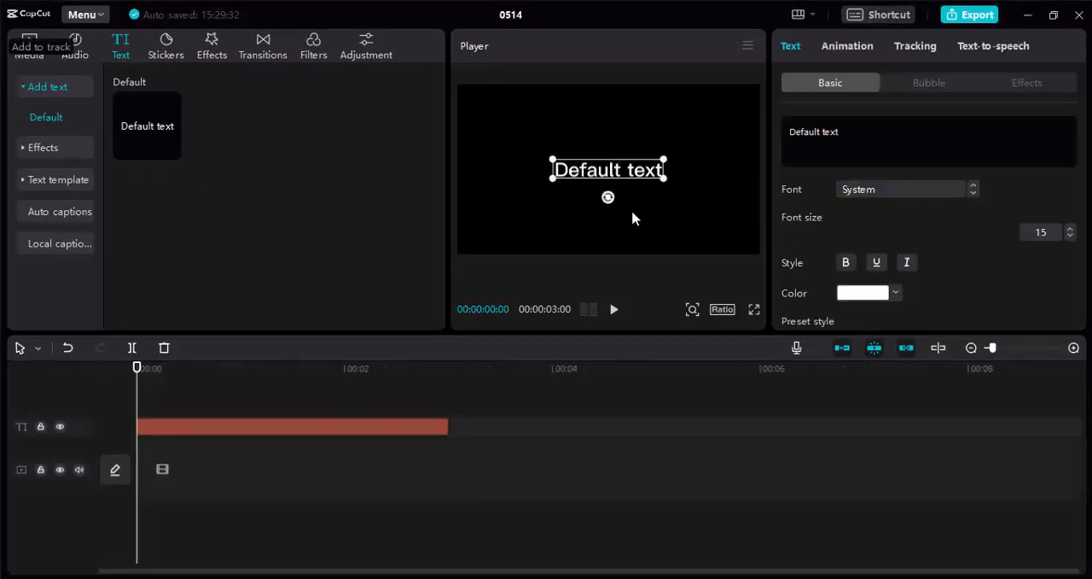
Generate a text-to-speech voice-over for the text clip with the Energetic Female voice
left_click(985, 48)
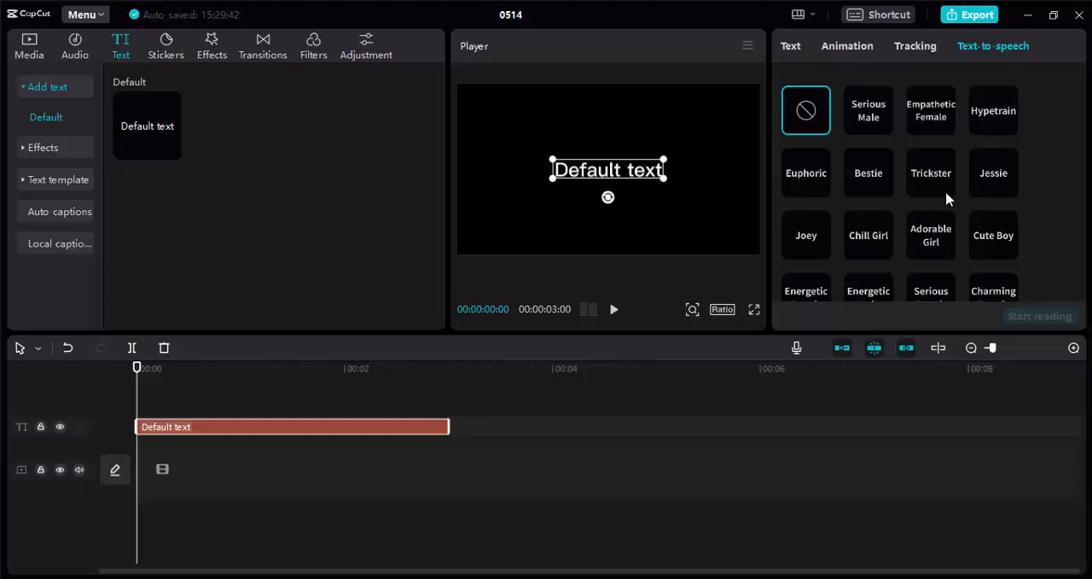
scroll(949, 209, "down", 1)
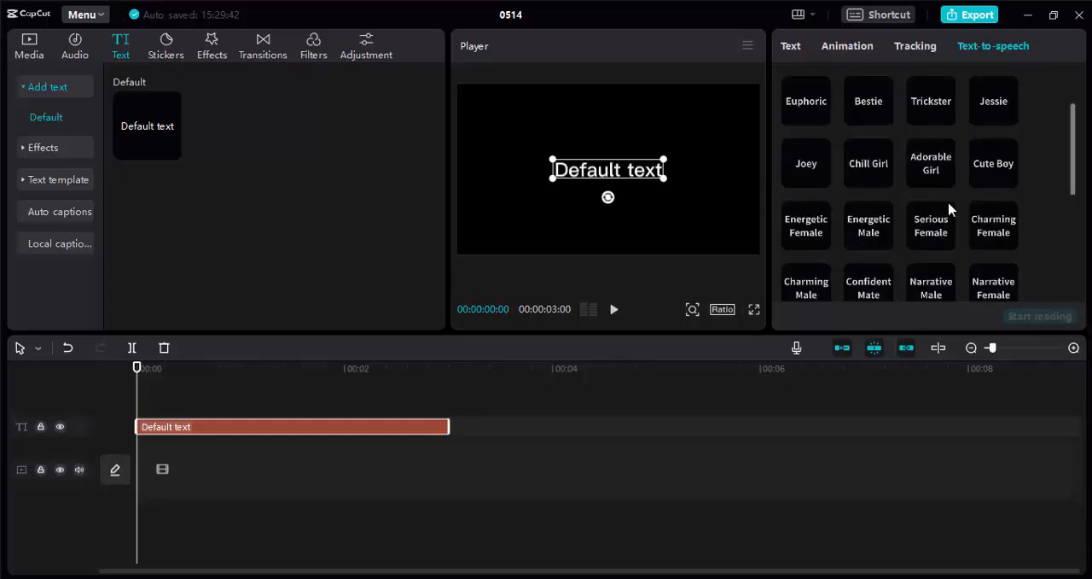
left_click(794, 244)
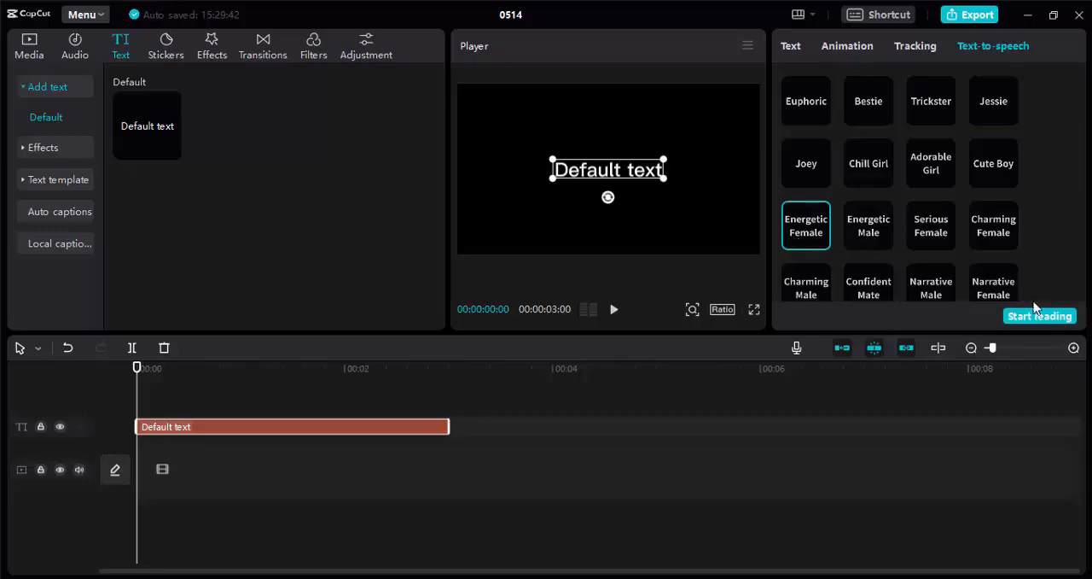
left_click(1056, 318)
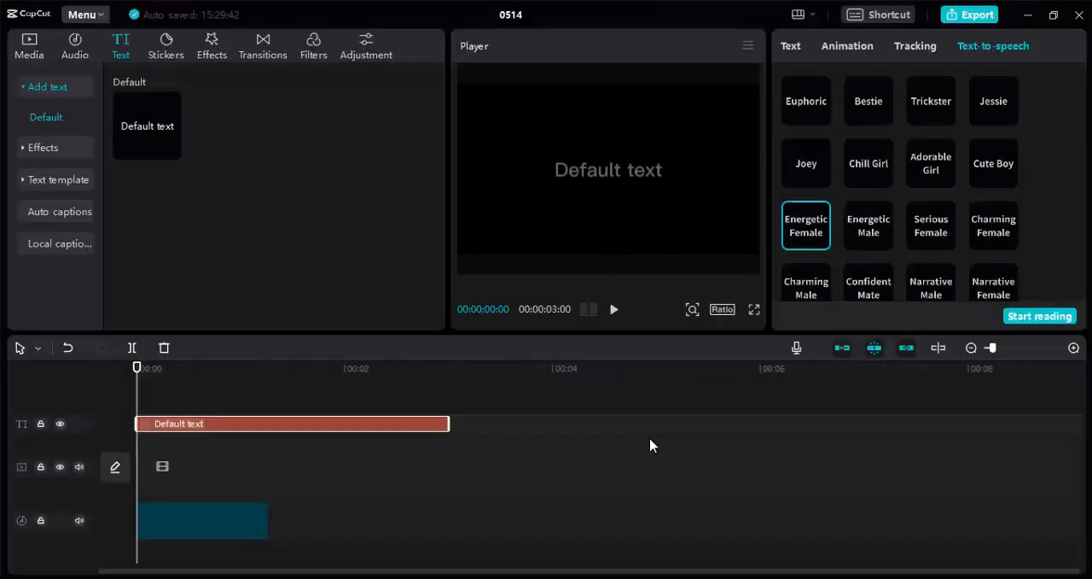
Move the playhead to the end of the voice-over clip and delete the text clip, keeping only the audio
left_click(169, 517)
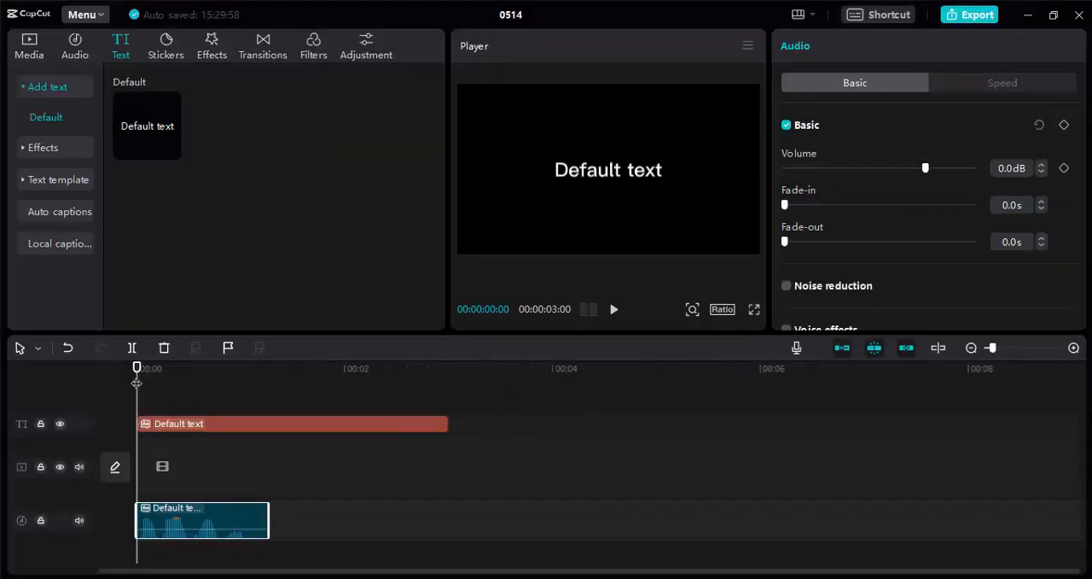
left_click_drag(155, 383, 268, 392)
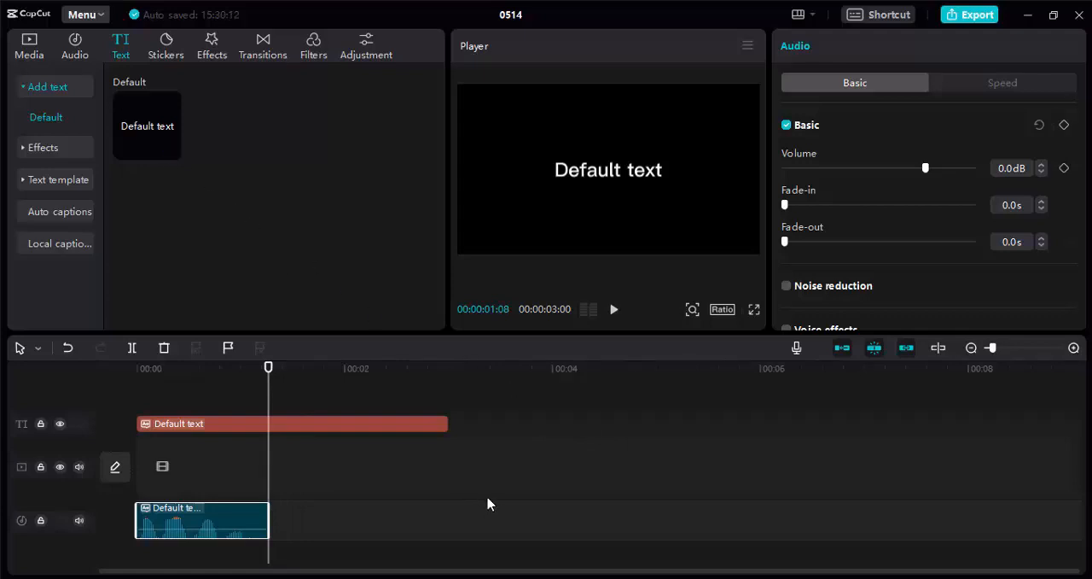
left_click(380, 425)
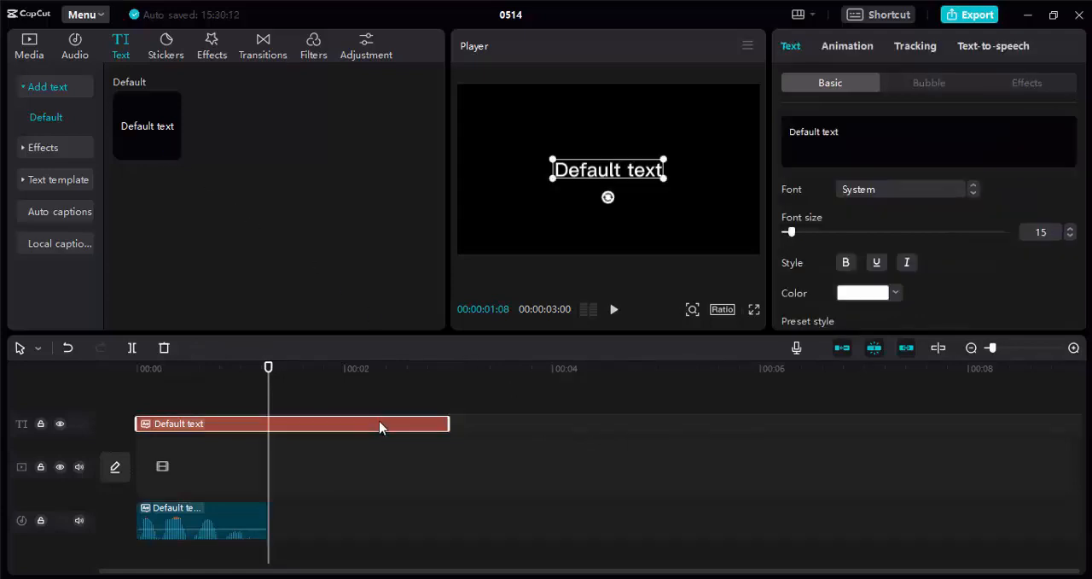
key("Delete")
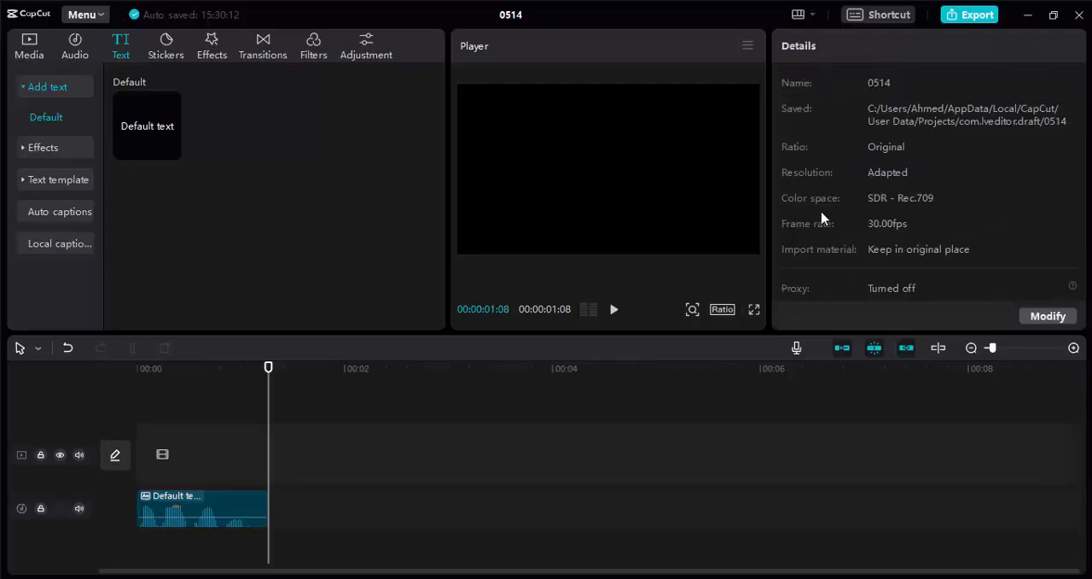
Set up an audio-only MP3 export with video exporting turned off, and cancel the export
left_click(968, 23)
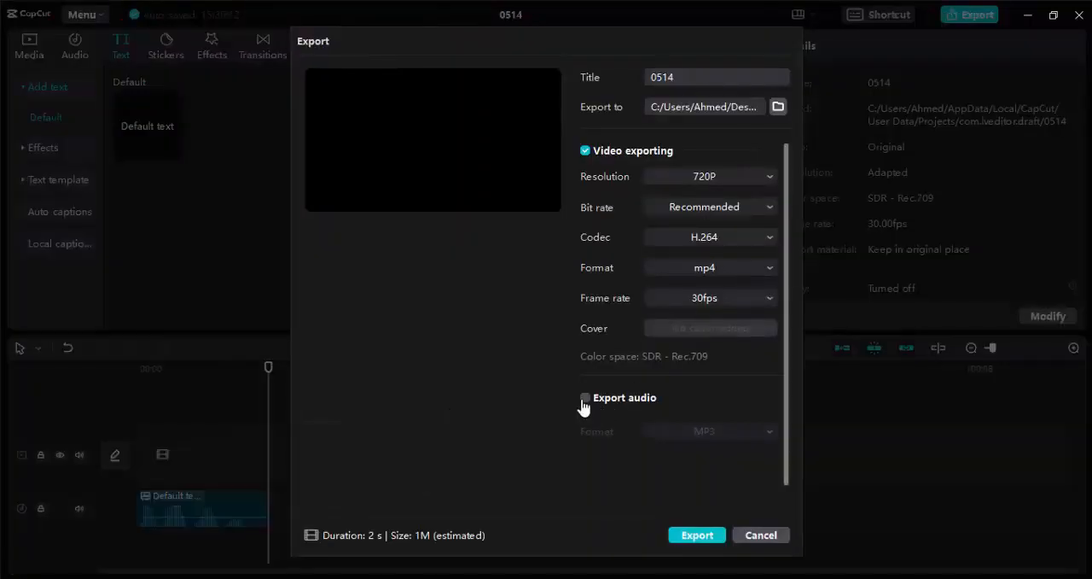
left_click(586, 400)
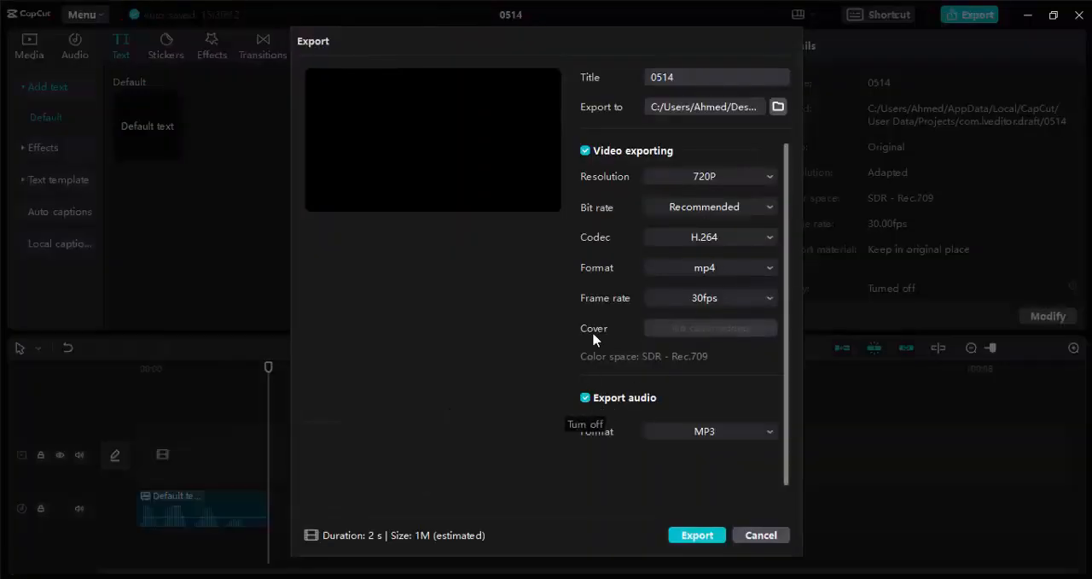
left_click(585, 151)
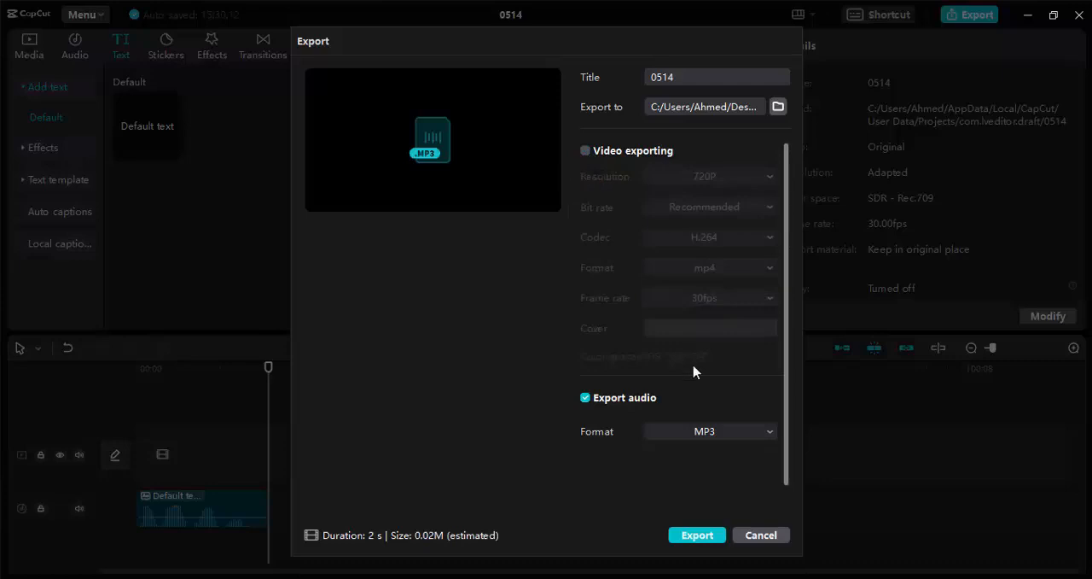
left_click(755, 540)
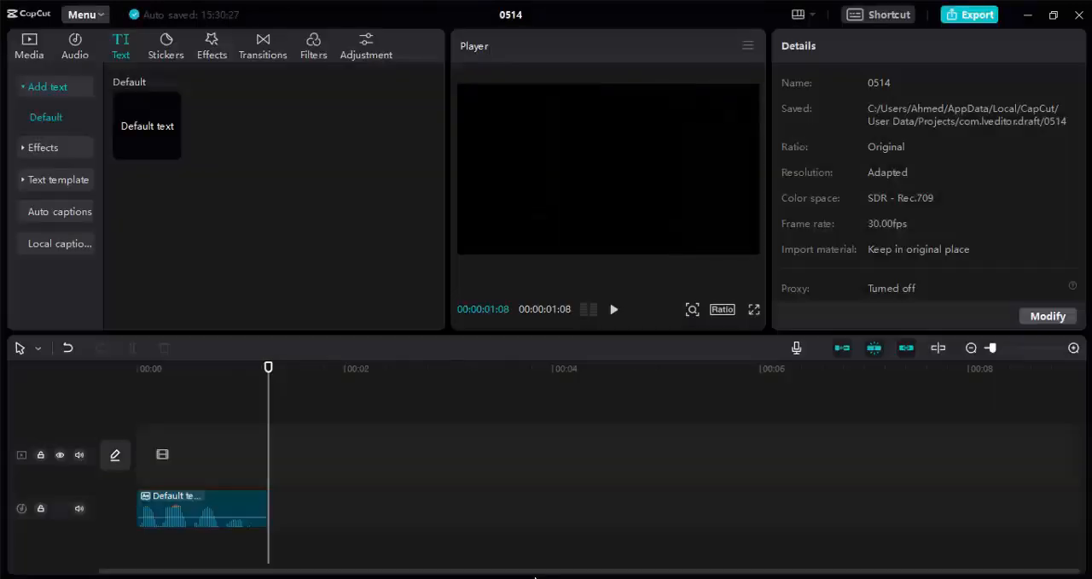
Switch to D-ID in the browser, start a new video and choose uploaded audio instead of a script
left_click(418, 578)
left_click(142, 13)
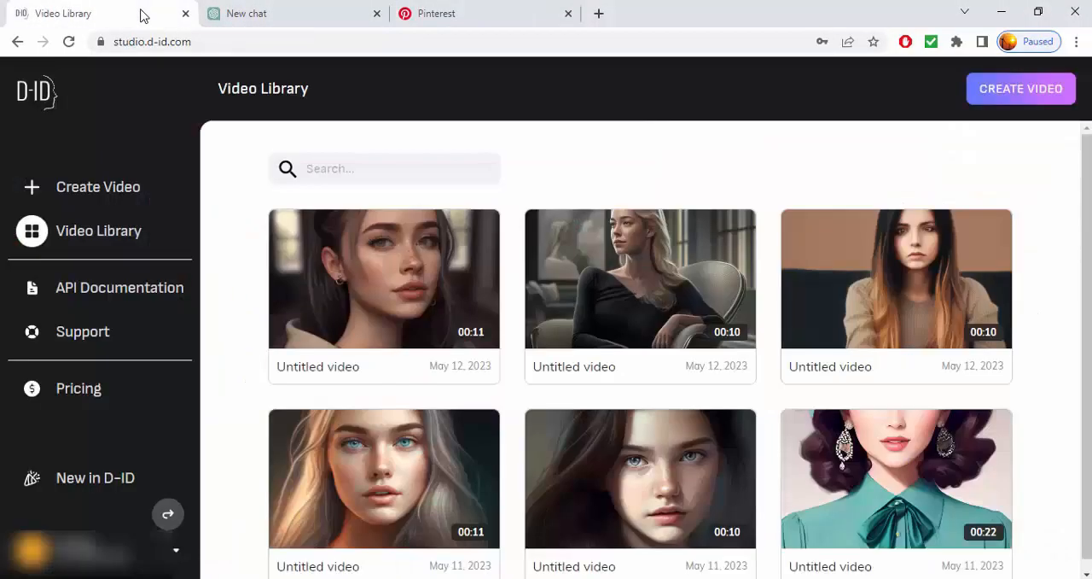
left_click(99, 197)
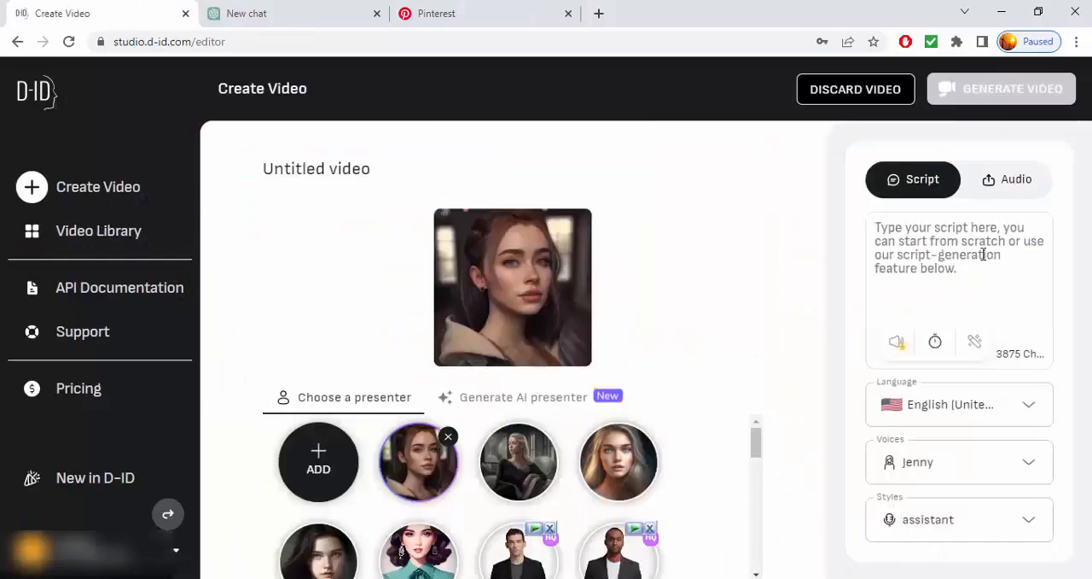
left_click(1011, 184)
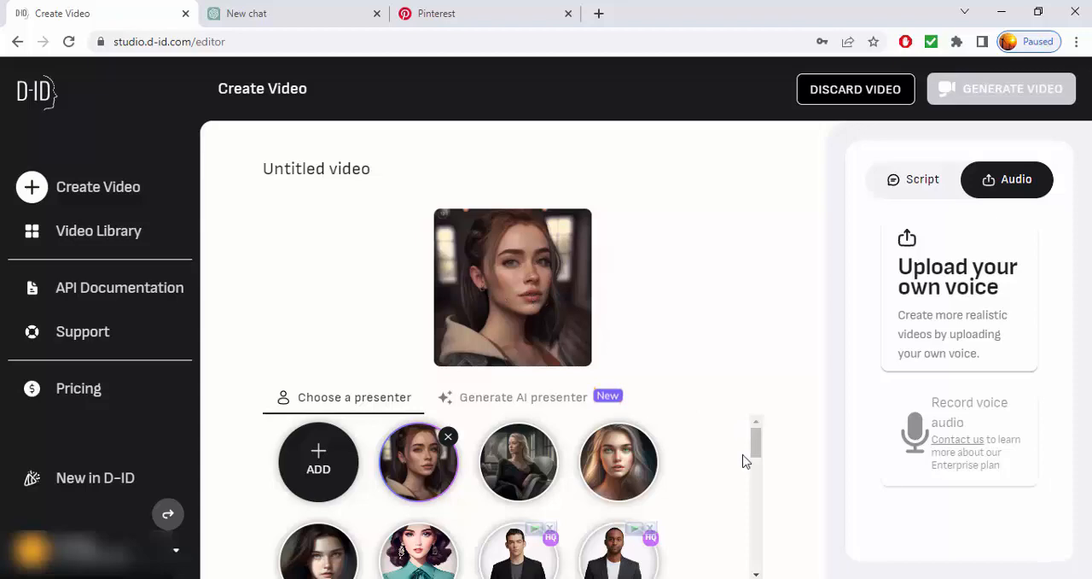
Switch to Pinterest and examine the girl portrait pin and similar images as candidate presenter pictures
left_click(743, 578)
left_click(1016, 535)
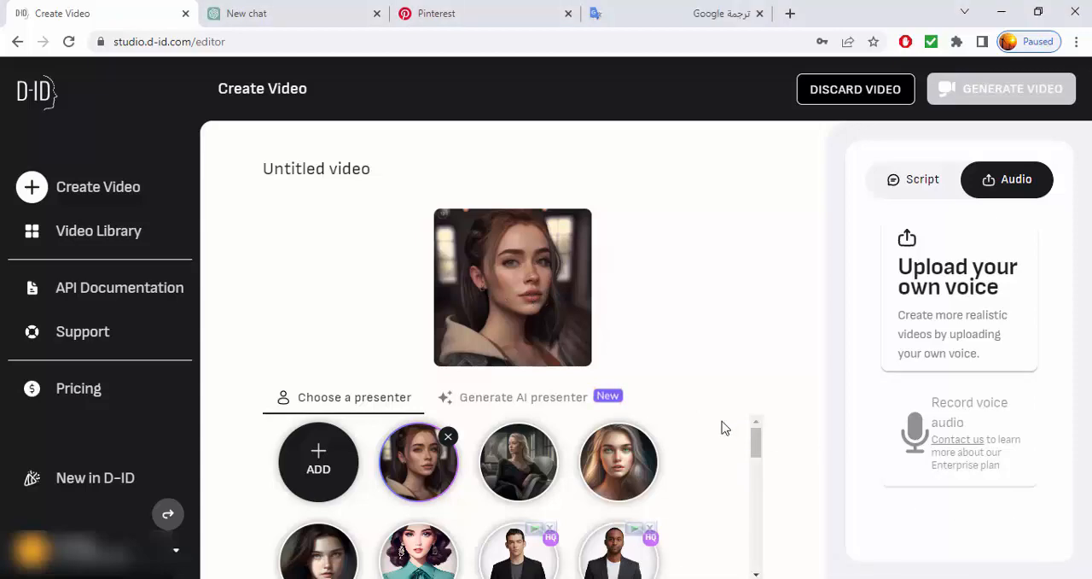
left_click(488, 13)
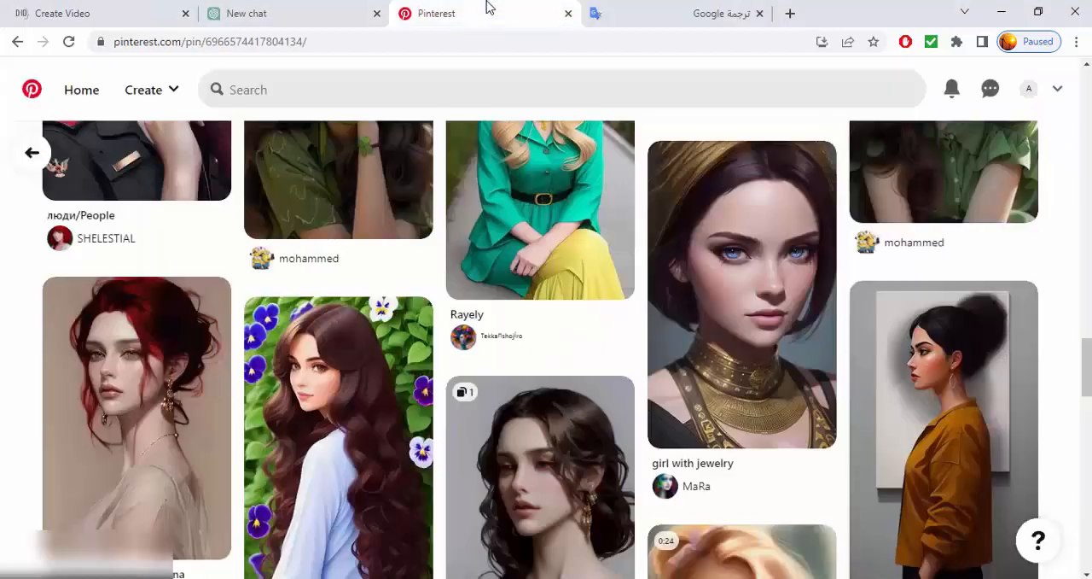
scroll(496, 344, "up", 10)
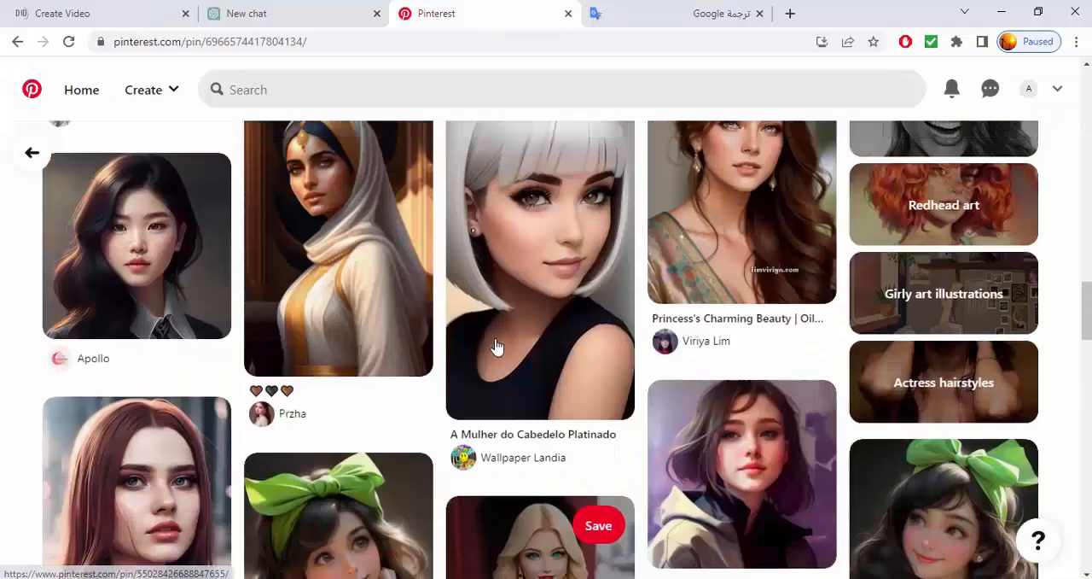
scroll(496, 344, "up", 3)
scroll(496, 347, "down", 3)
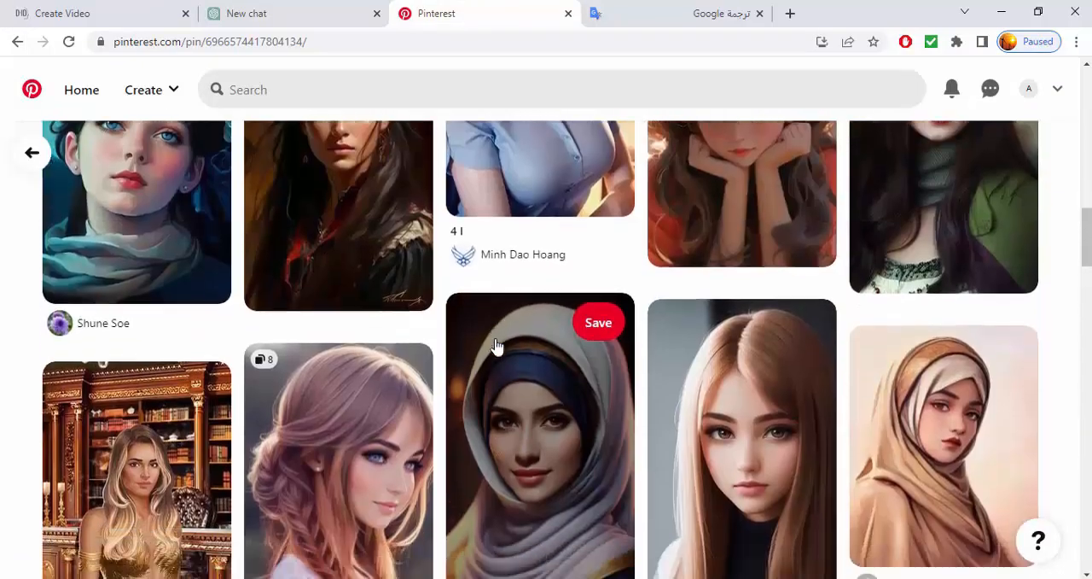
scroll(772, 352, "down", 1)
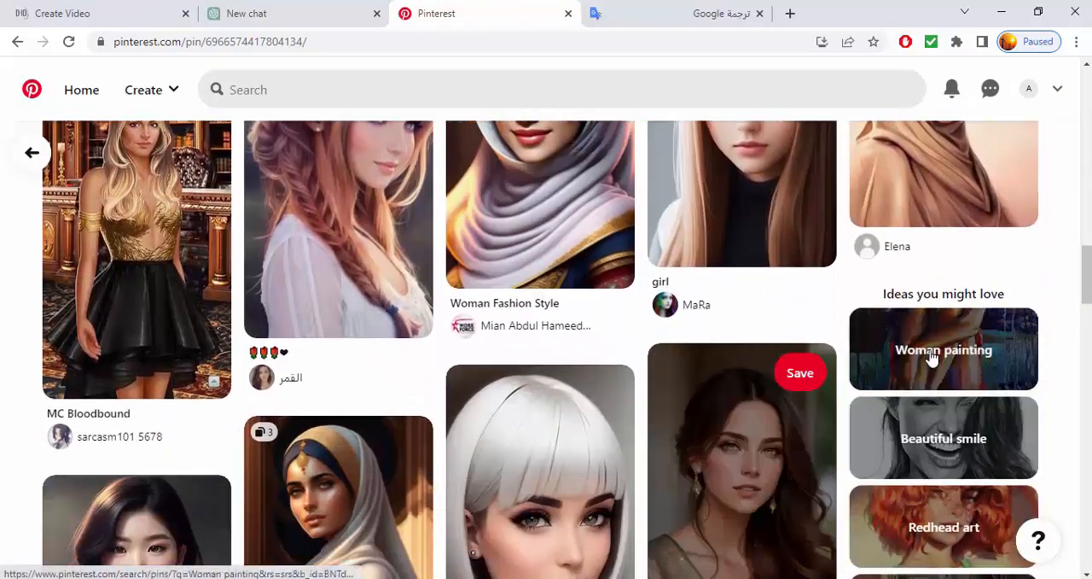
scroll(424, 366, "up", 8)
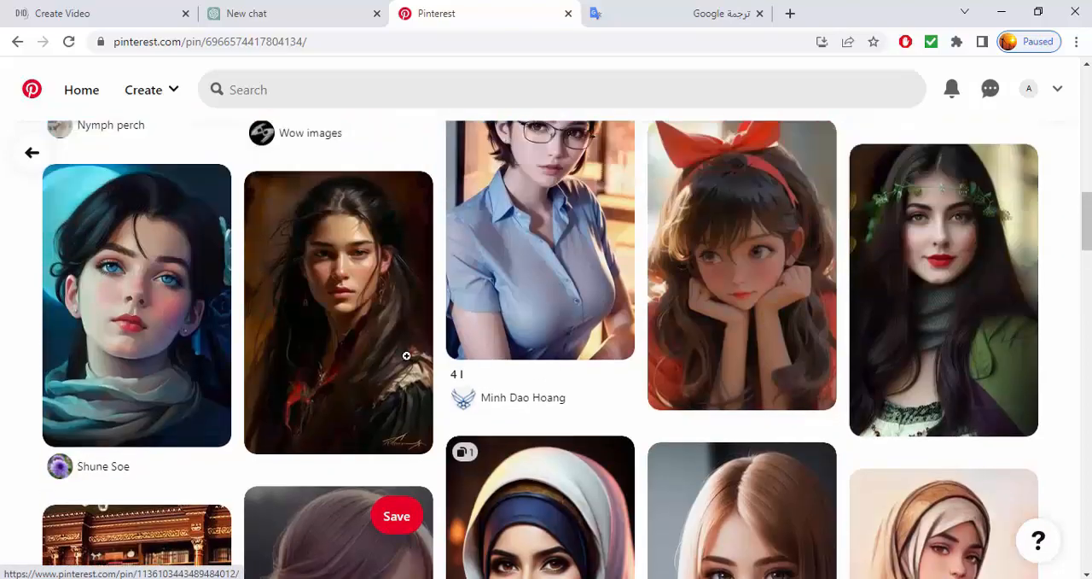
scroll(407, 355, "up", 8)
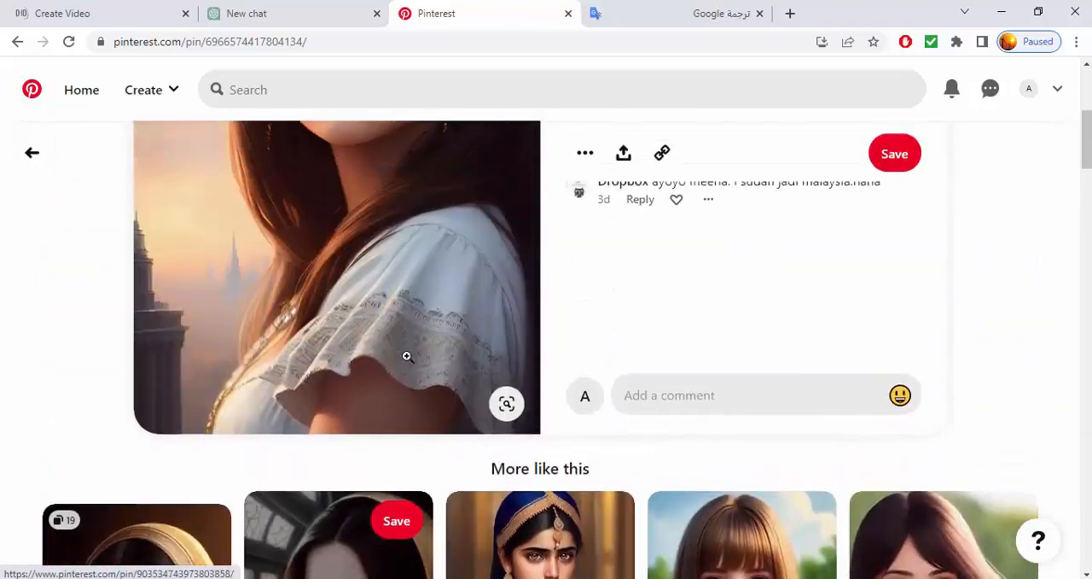
scroll(407, 343, "up", 2)
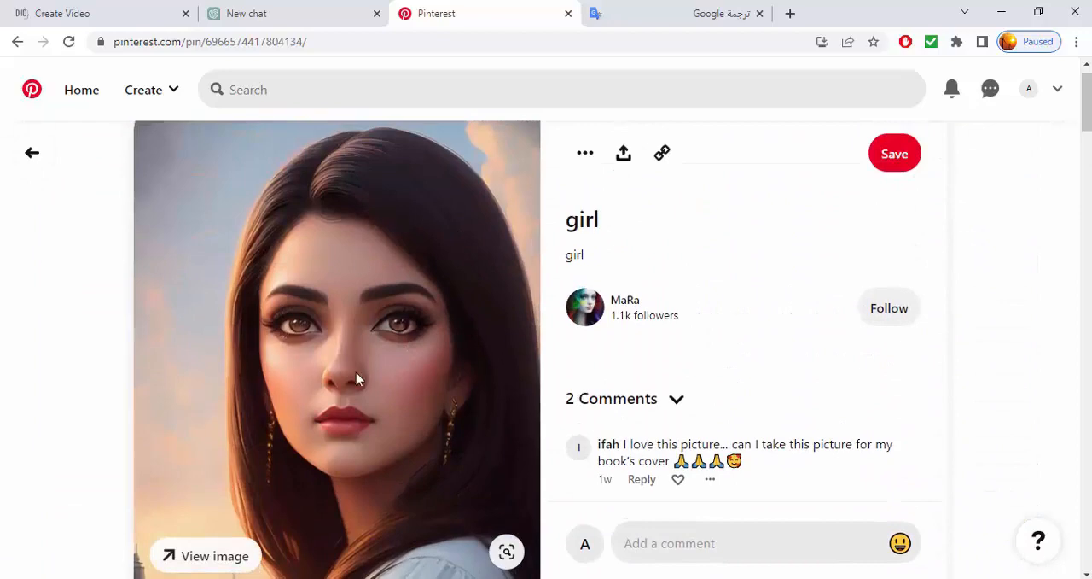
scroll(356, 376, "down", 4)
scroll(357, 373, "down", 2)
scroll(379, 346, "up", 5)
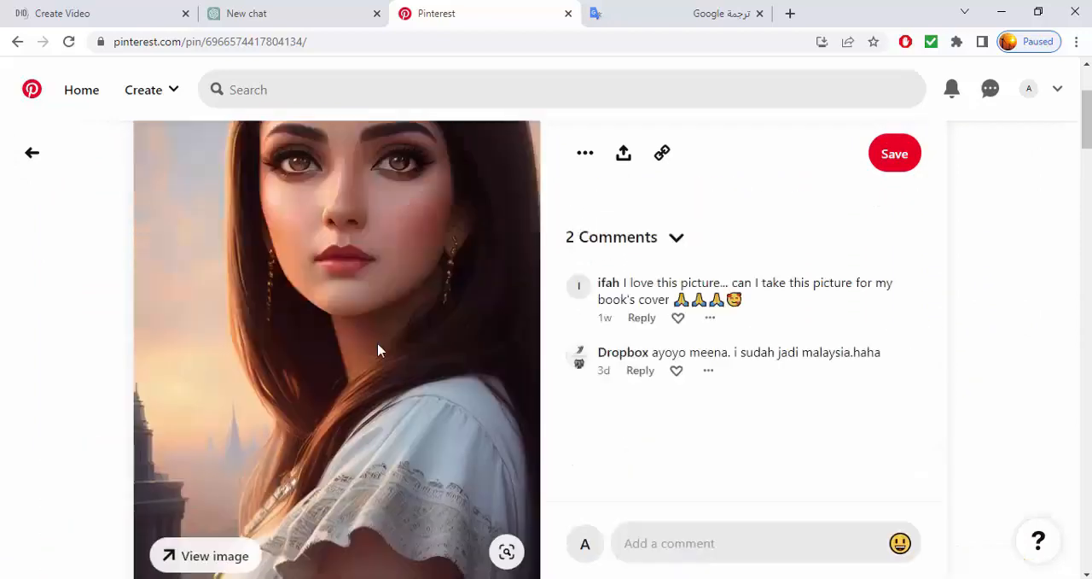